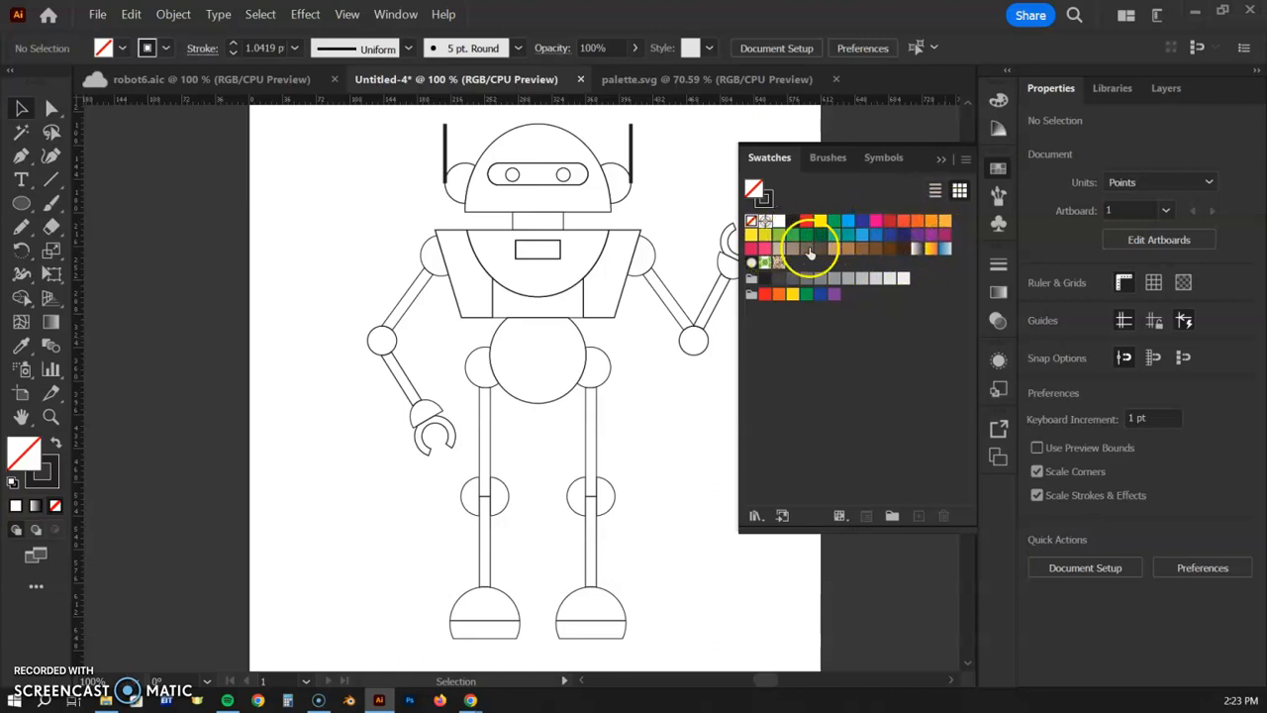
Step: Examine the Split Complementary swatch library from the Scientific category and close it
left_click(755, 516)
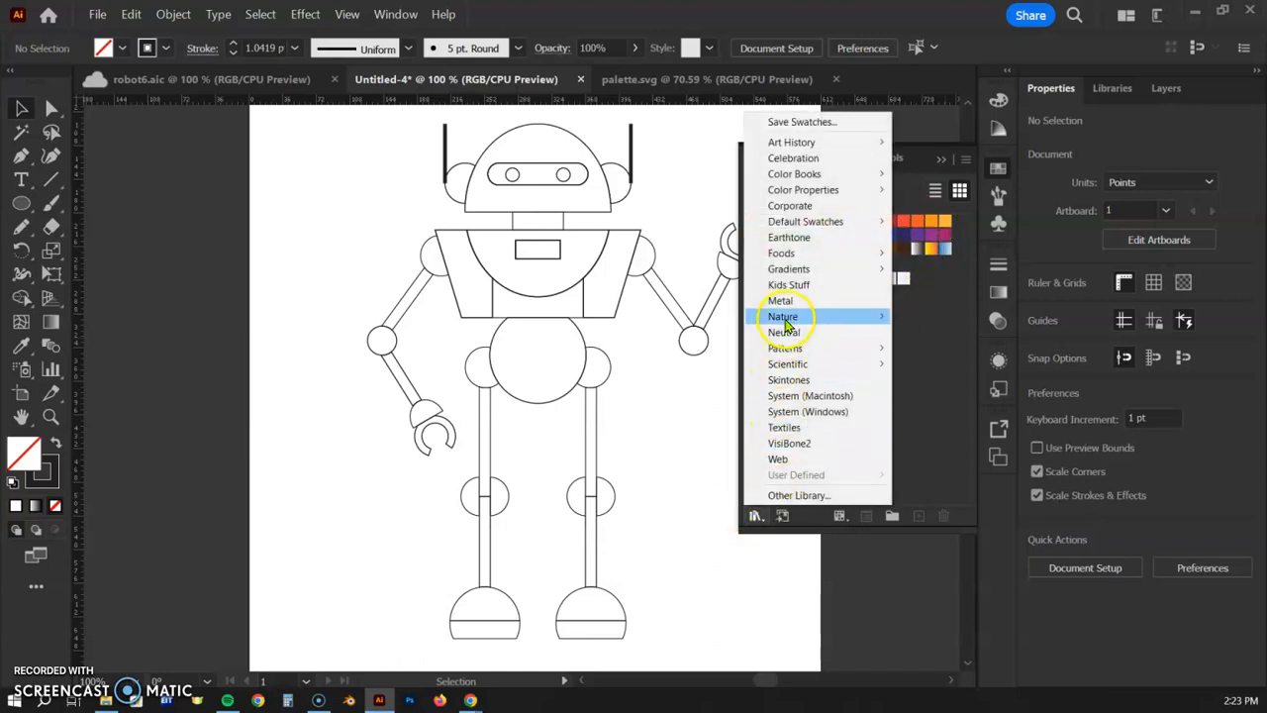
mouse_move(788, 323)
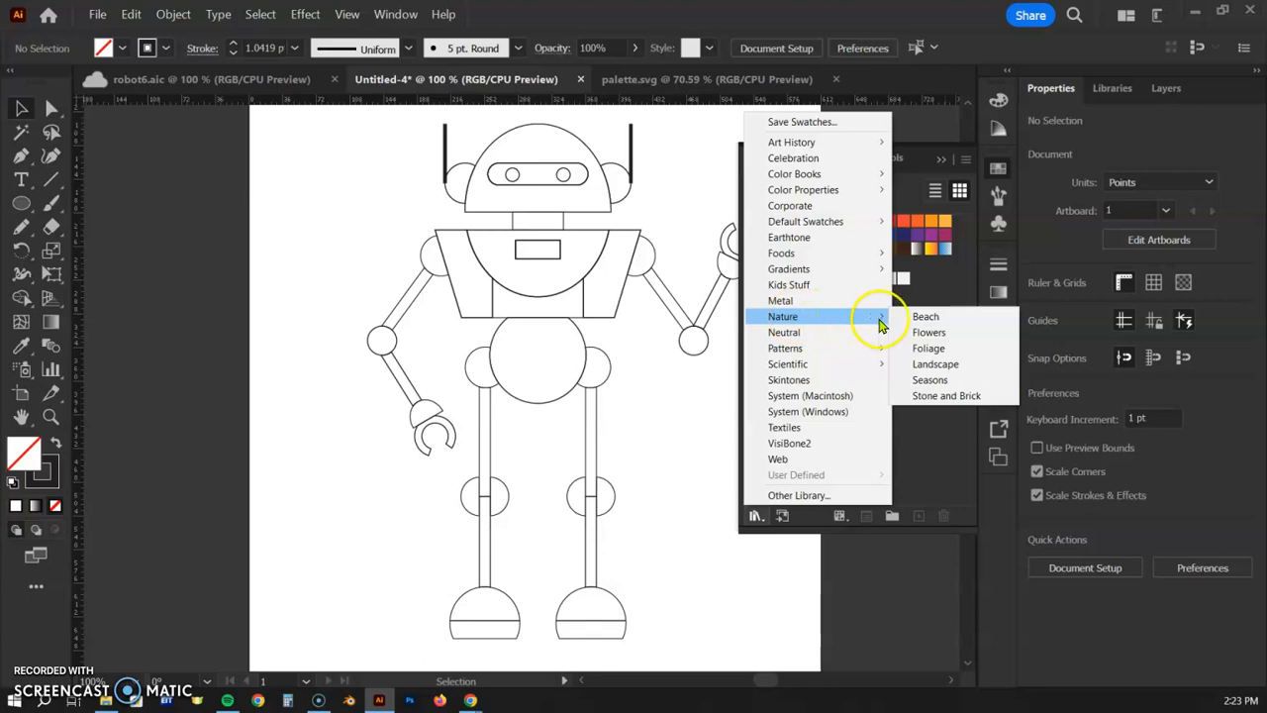
mouse_move(819, 366)
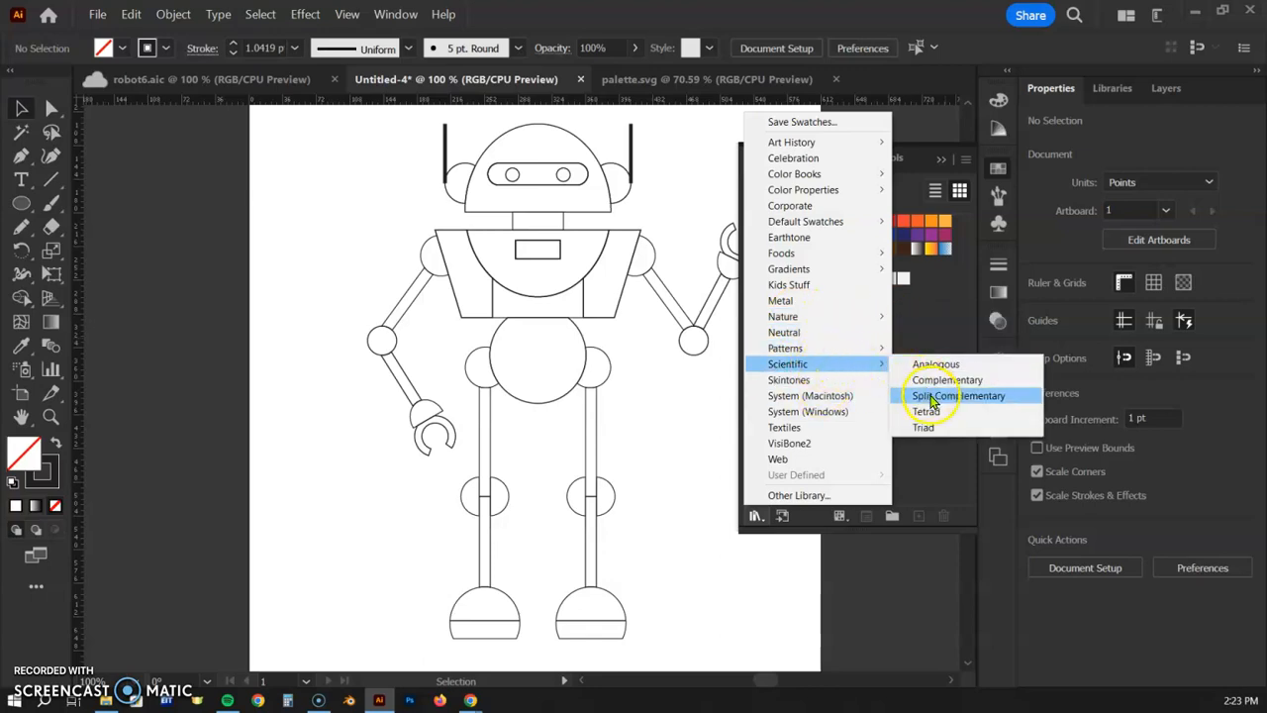
left_click(932, 397)
left_click_drag(778, 303, 777, 481)
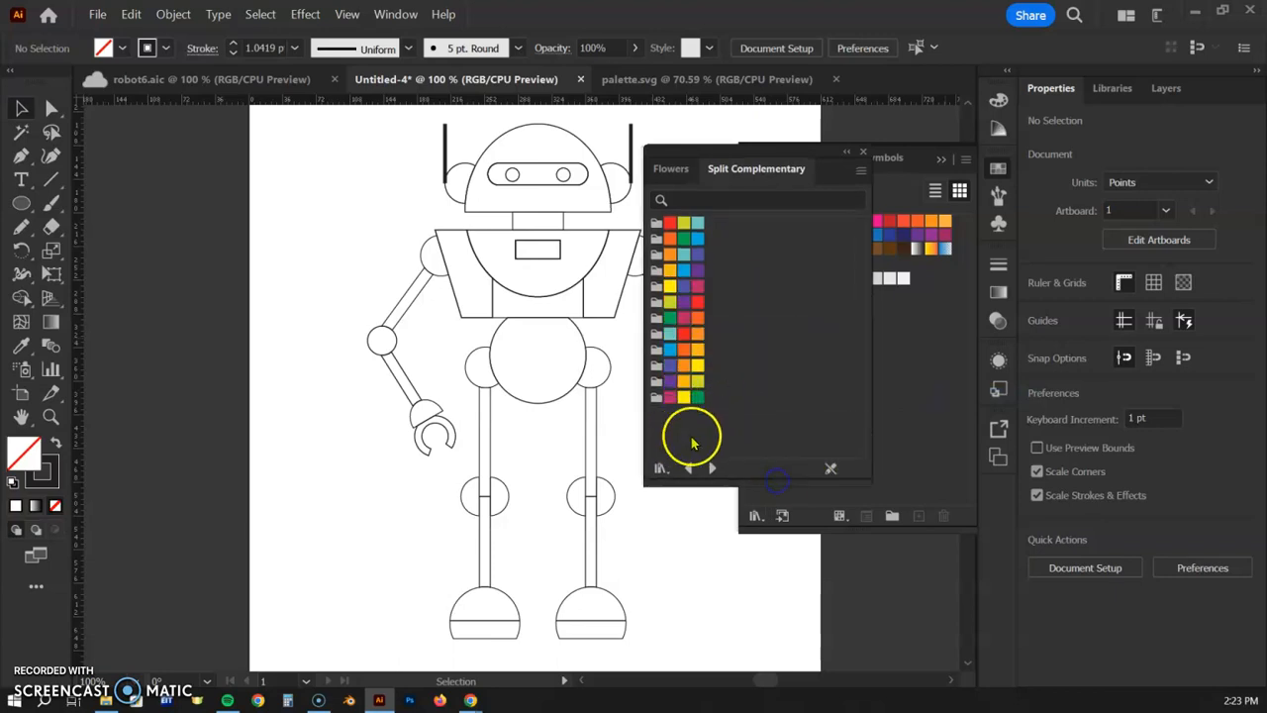
left_click(861, 155)
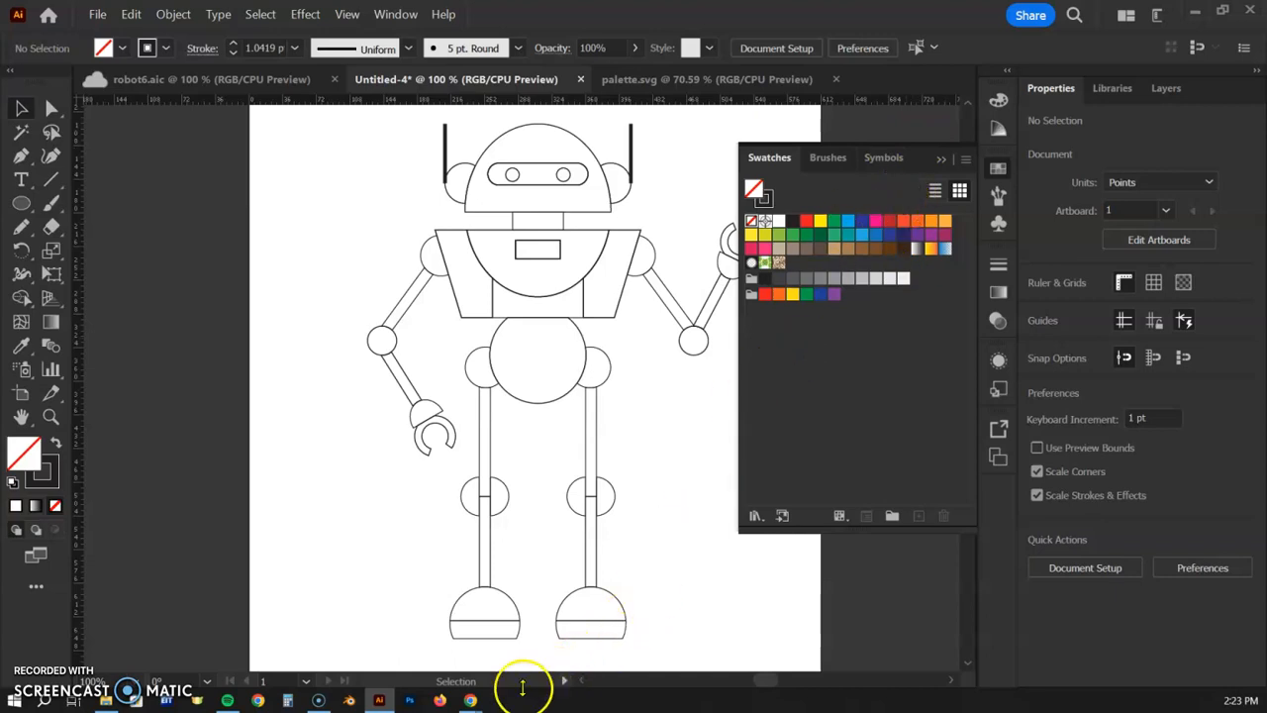
Step: Switch to the Coolors site in Chrome and browse its trending color palettes, reopening them through Explore on the home page
mouse_move(483, 699)
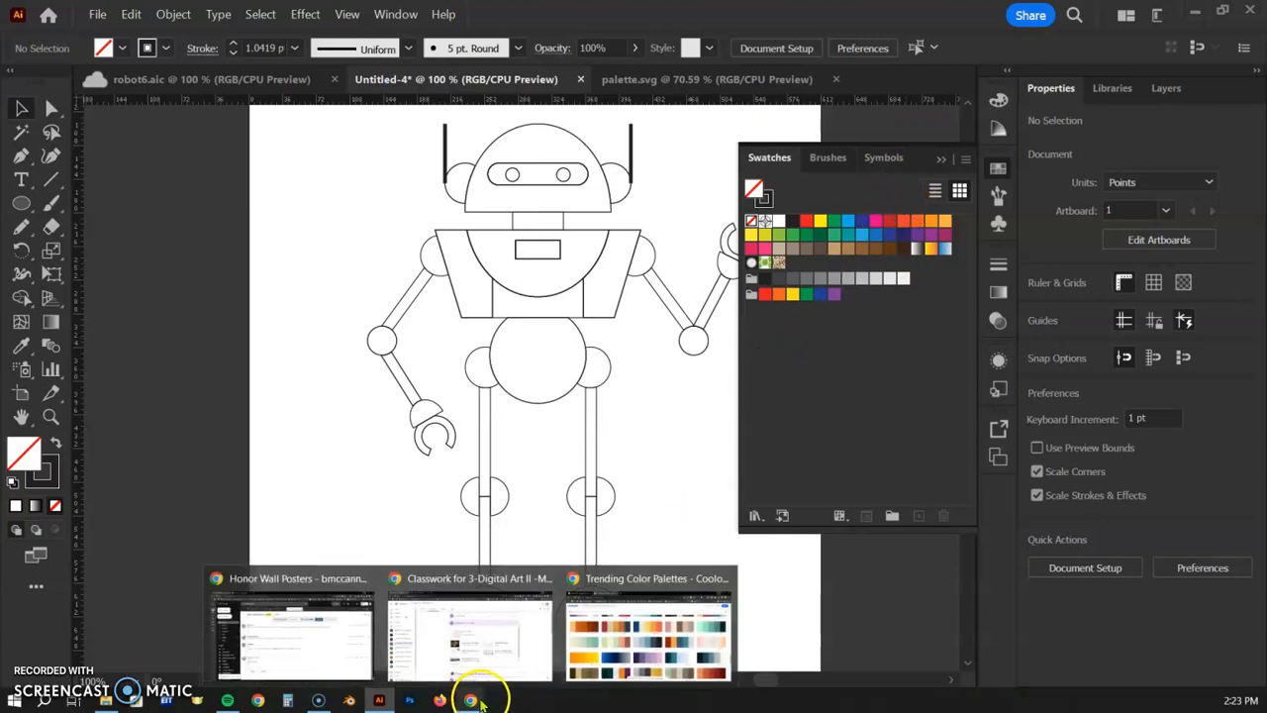
left_click(648, 632)
scroll(433, 353, "up", 5)
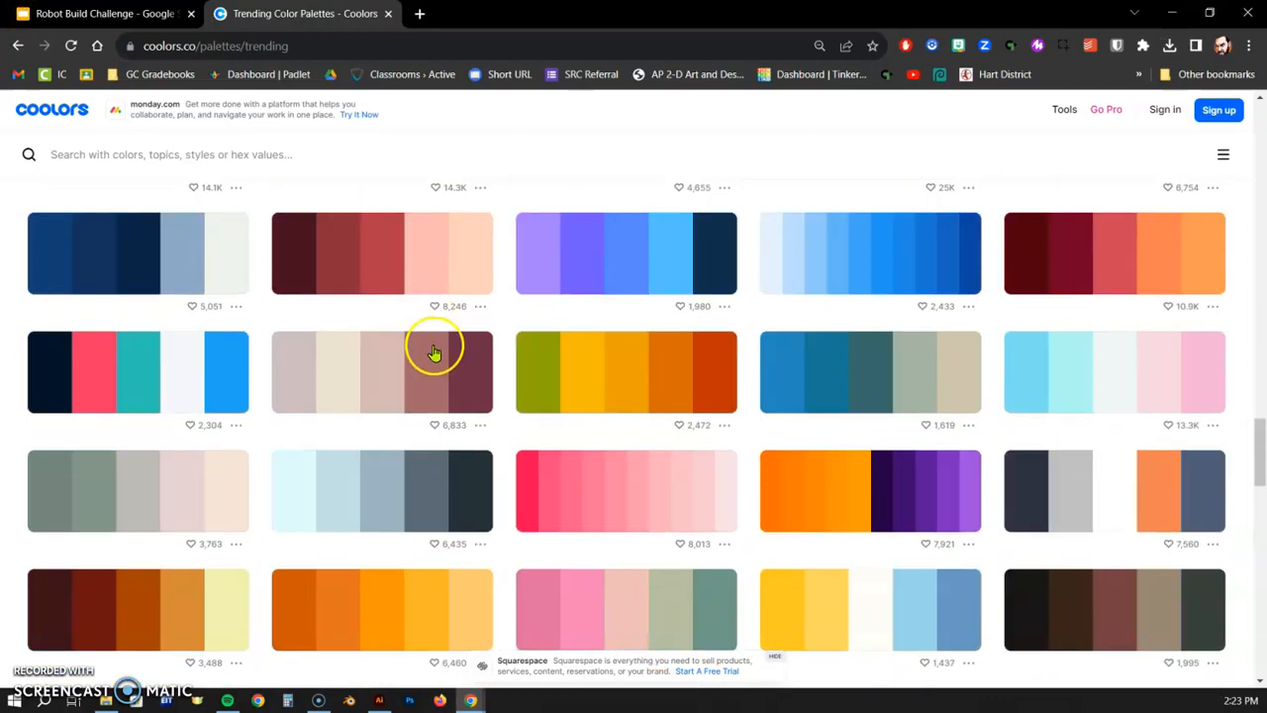
scroll(434, 353, "up", 10)
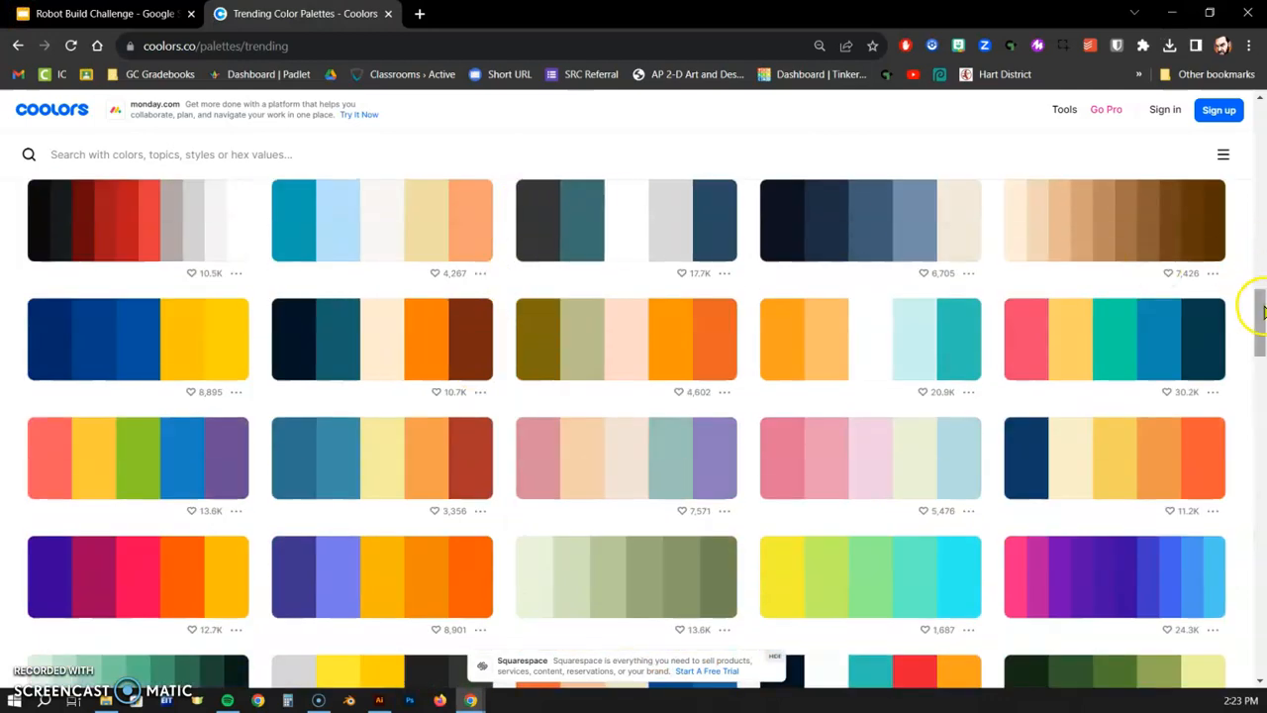
left_click_drag(1263, 310, 1261, 119)
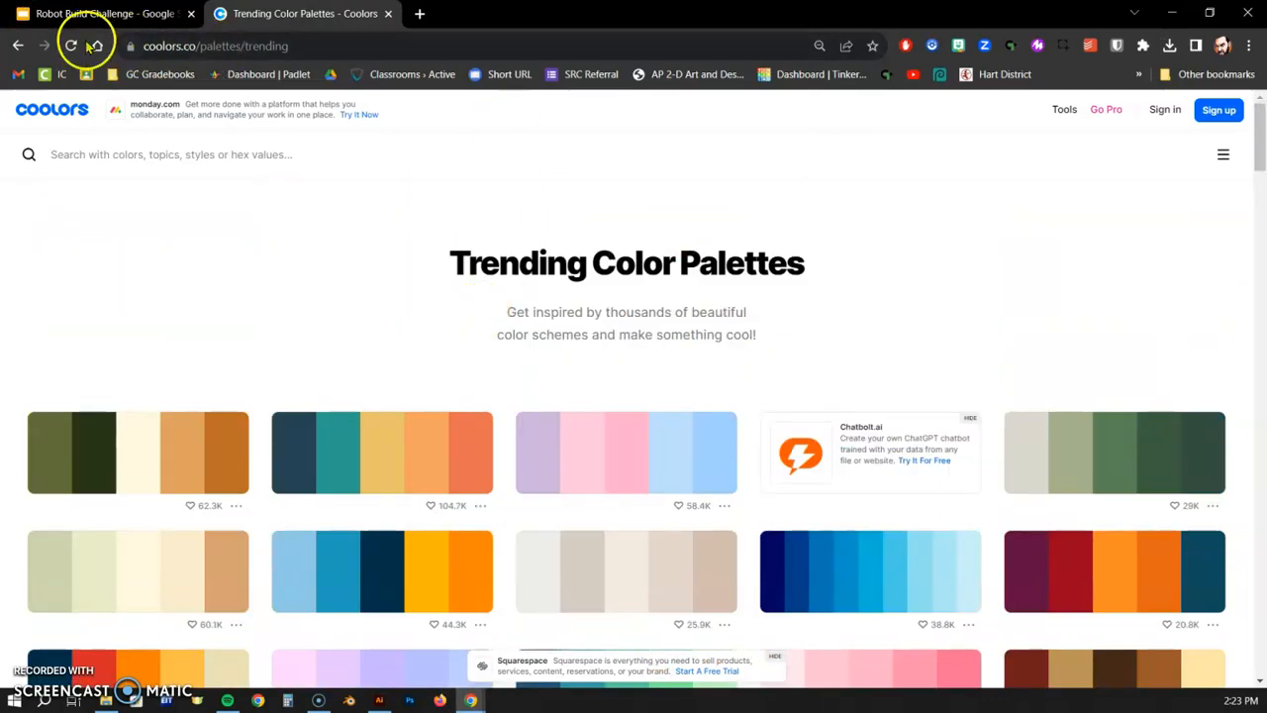
left_click(18, 45)
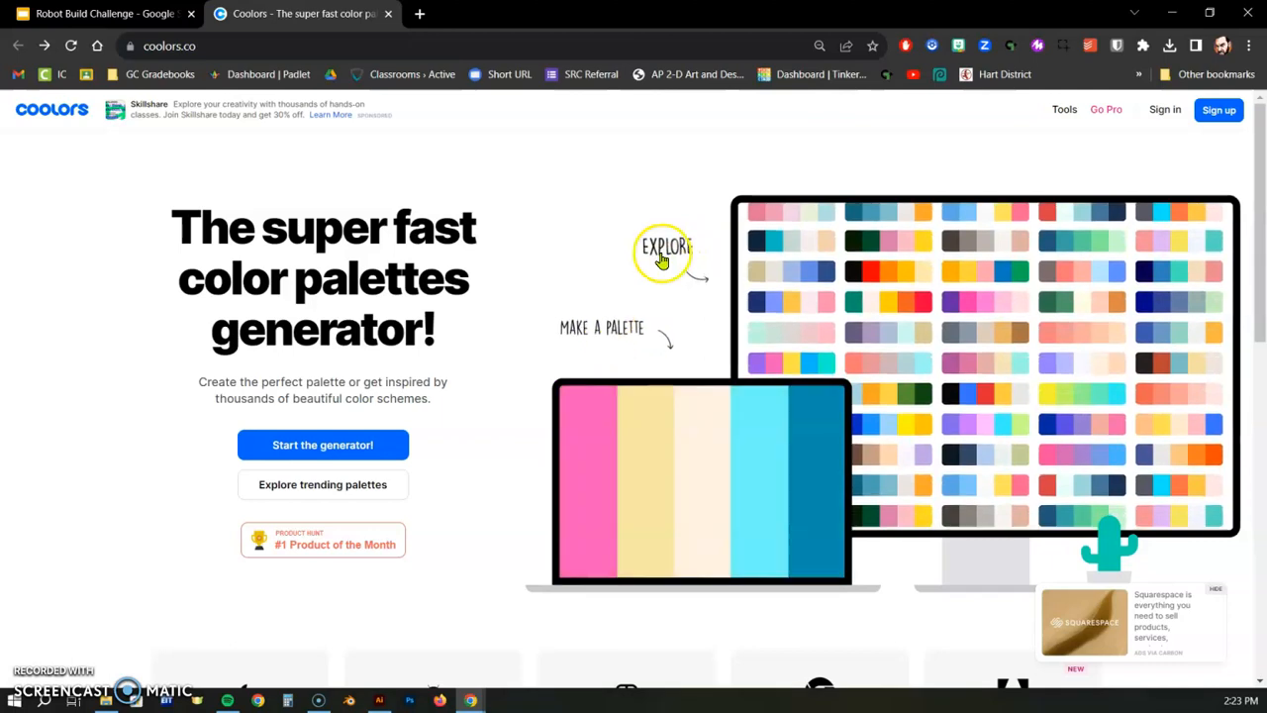
left_click(666, 247)
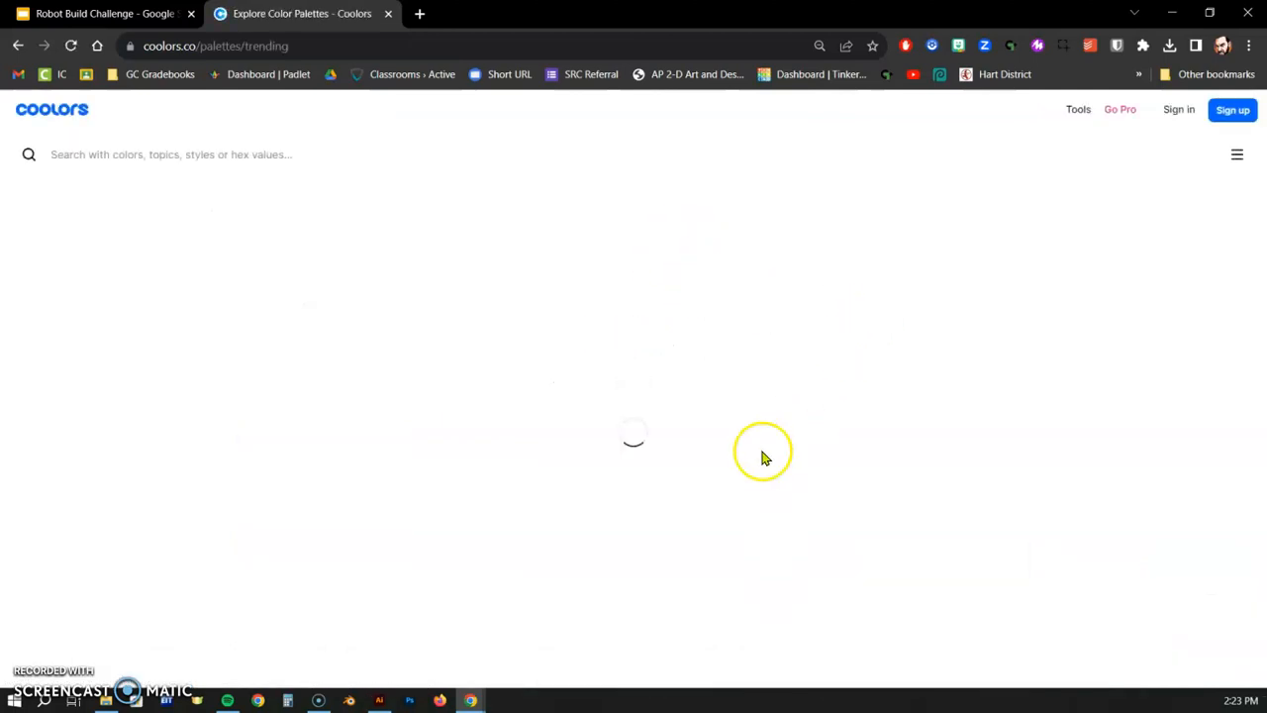
scroll(987, 486, "down", 2)
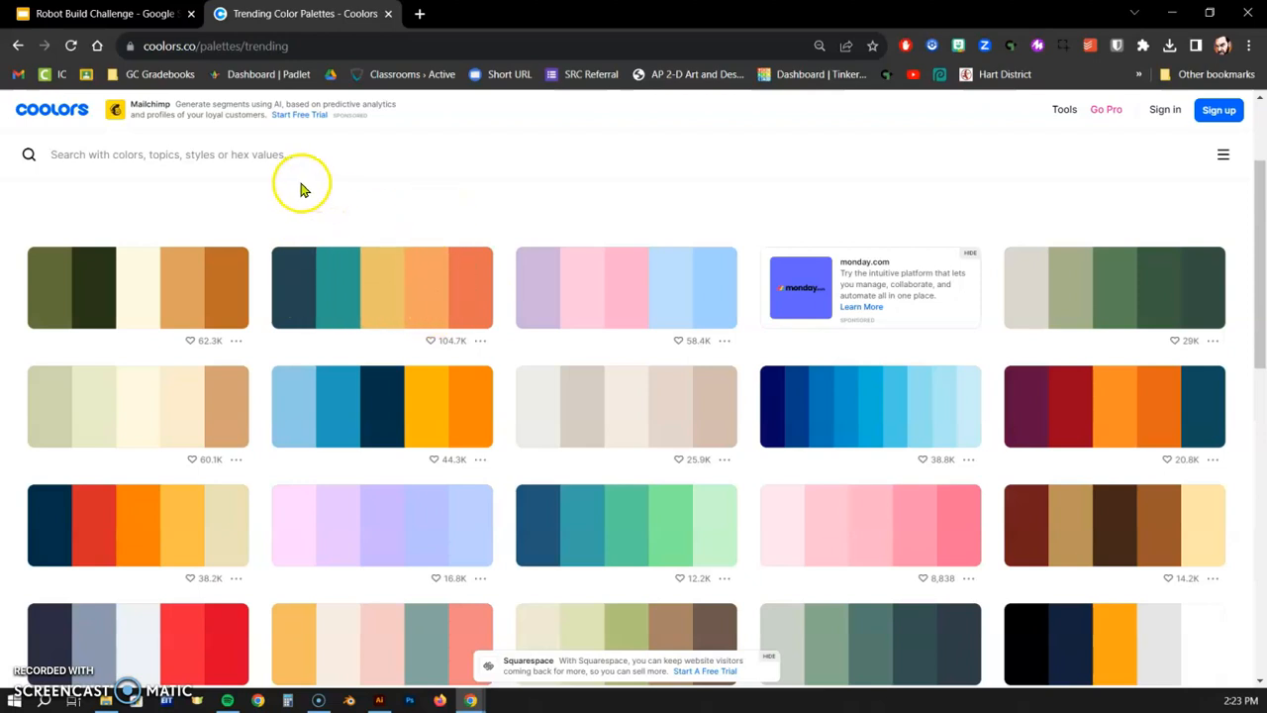
Step: View the options of the navy, teal, yellow and orange trending palette and capture a screen snip of that palette
left_click(482, 340)
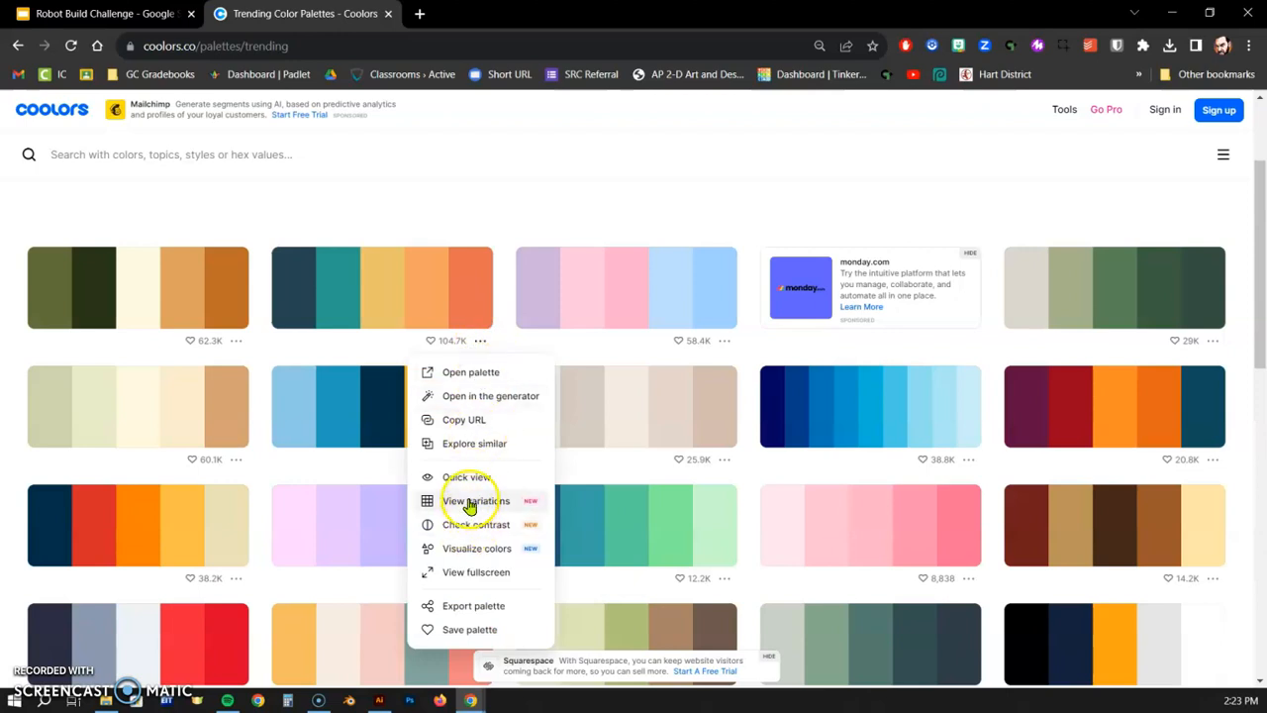
left_click(331, 221)
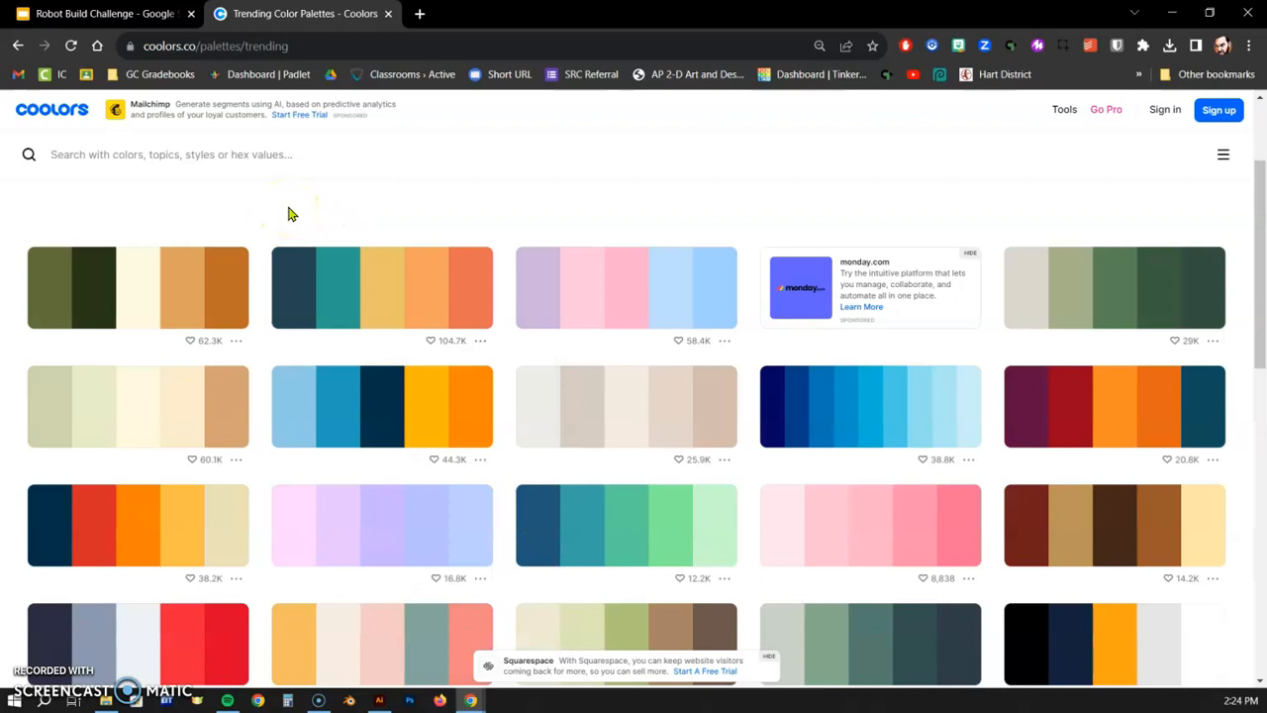
key("super+shift+s")
left_click_drag(266, 245, 498, 331)
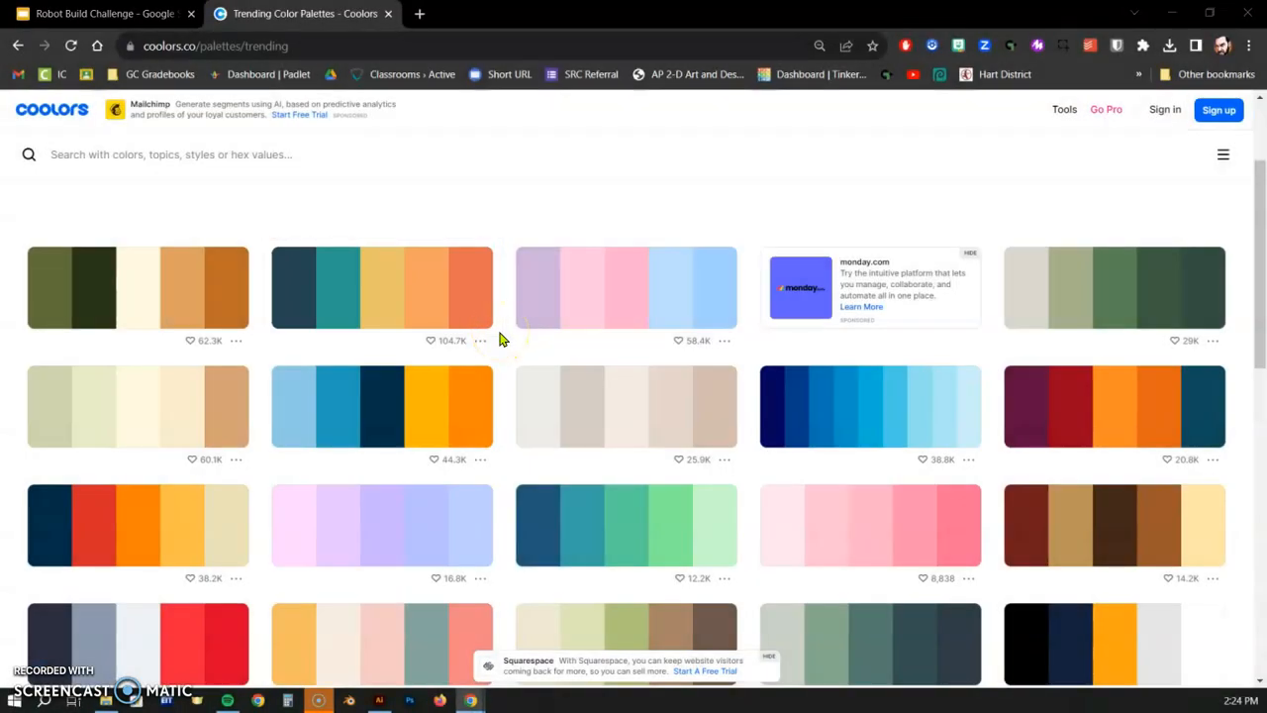
Step: Switch to Illustrator, paste the palette image, scale it to about 282 by 85 pt and place it beside the robot's head
left_click(379, 700)
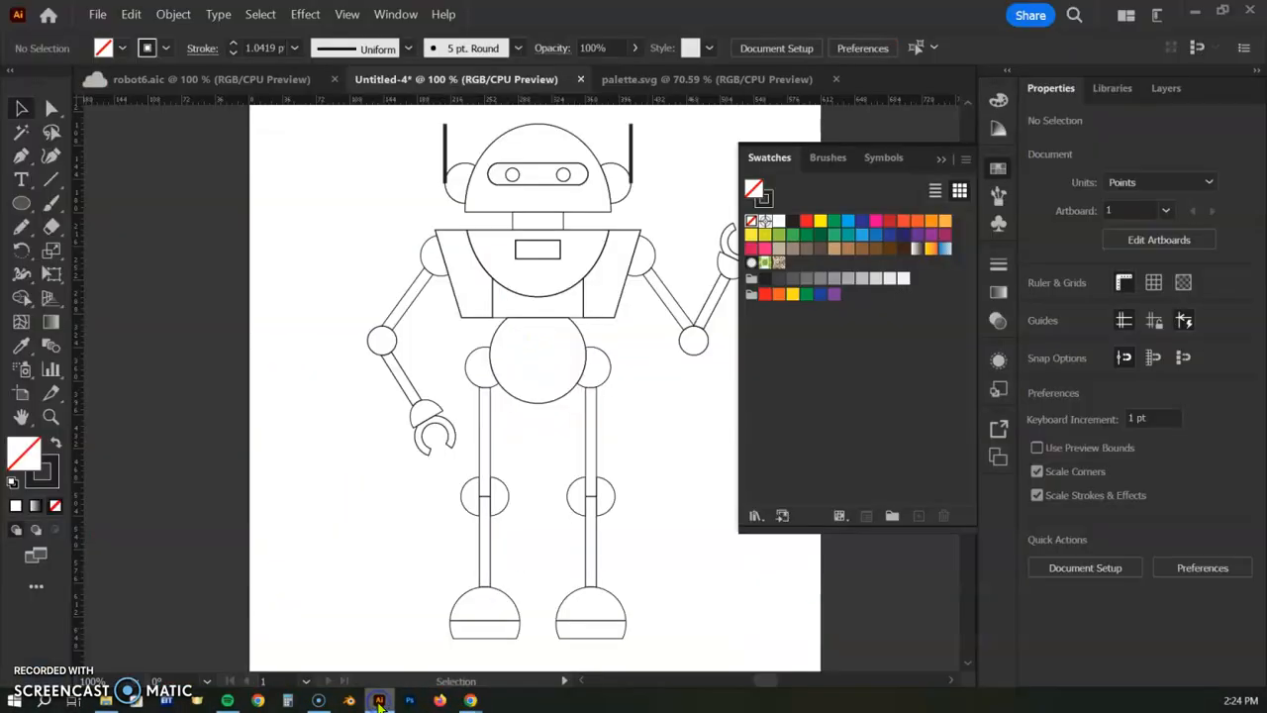
key("ctrl+v")
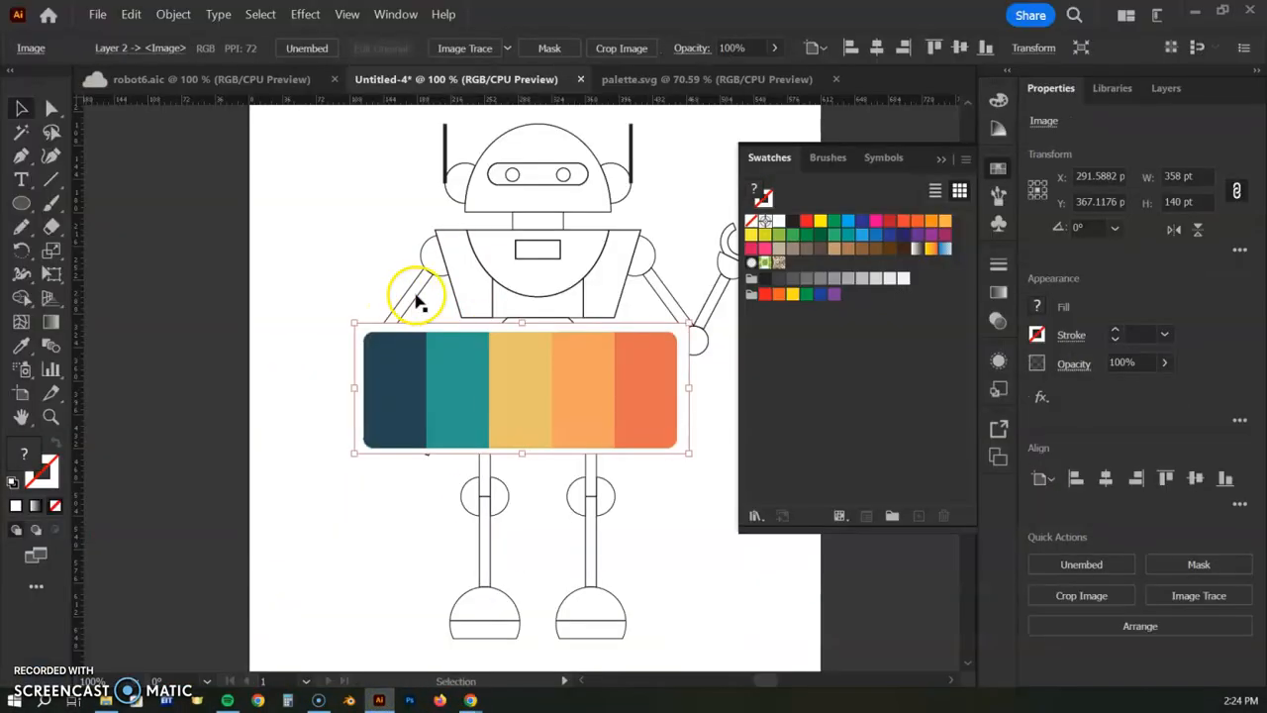
left_click_drag(608, 367, 394, 210)
left_click_drag(444, 157, 374, 209)
left_click_drag(310, 278, 331, 243)
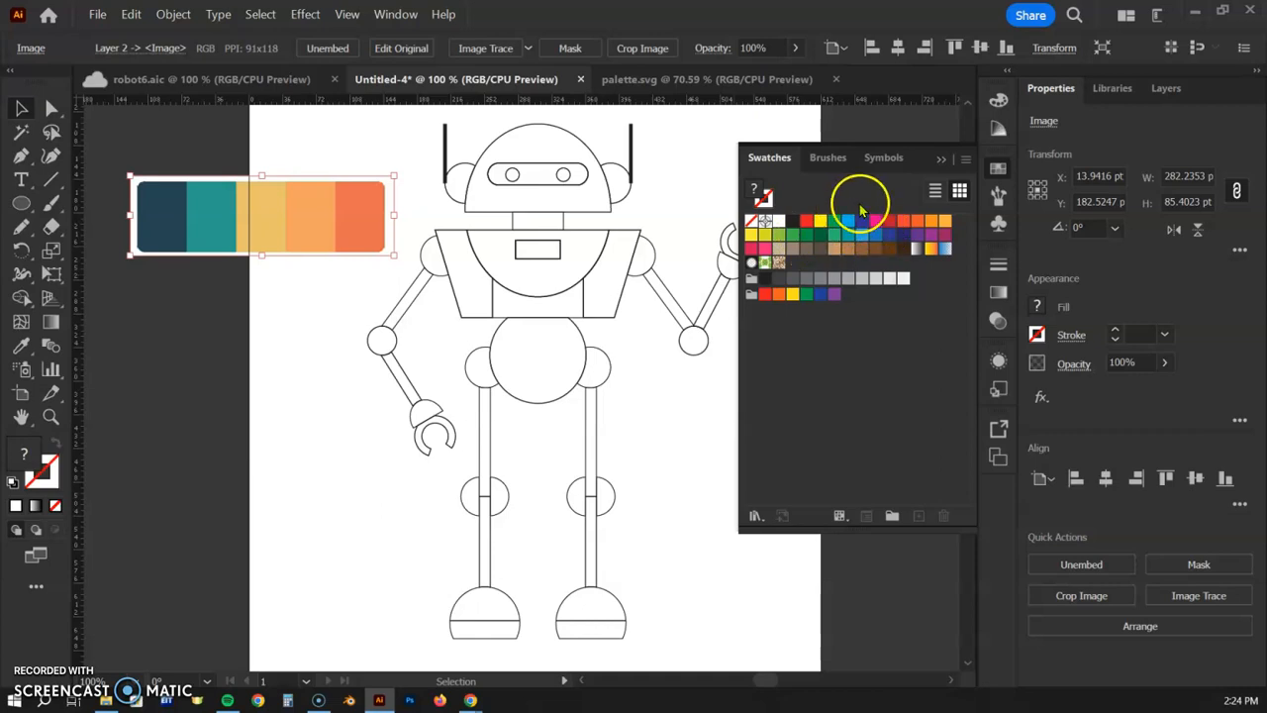
Step: Fill the robot's head with the dark navy sampled from the palette image using the Eyedropper
left_click(540, 124)
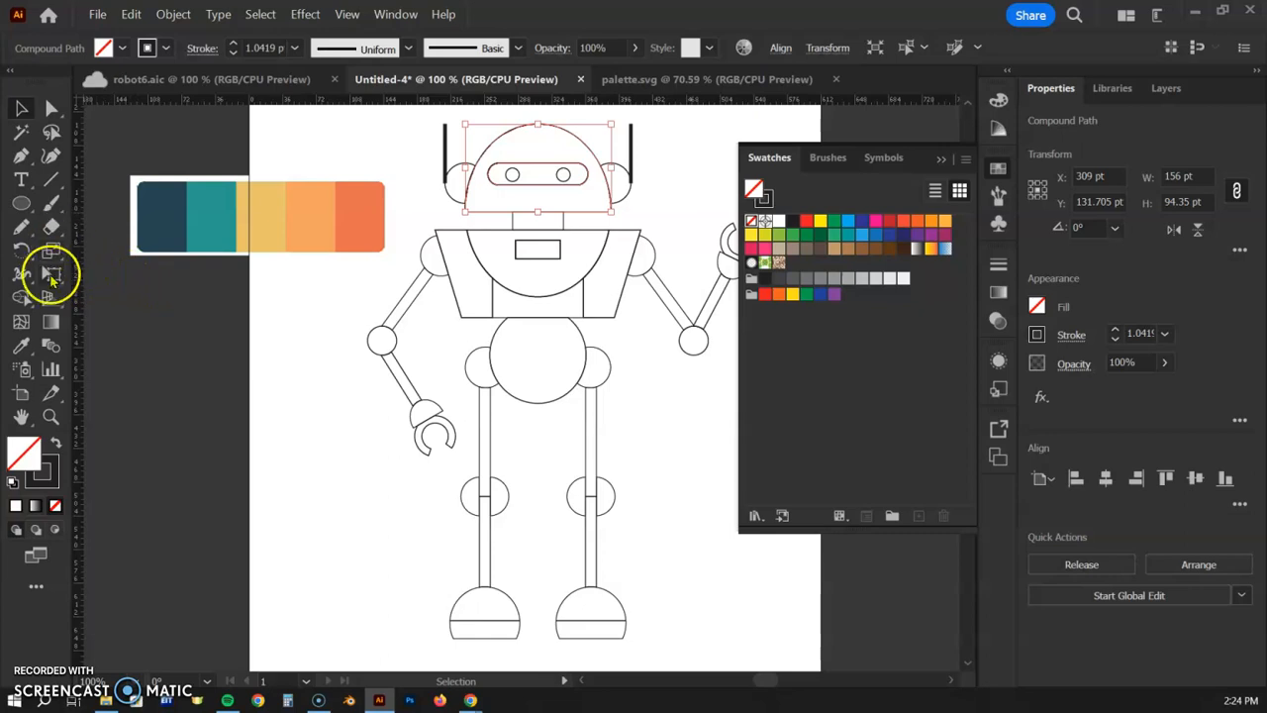
left_click(22, 346)
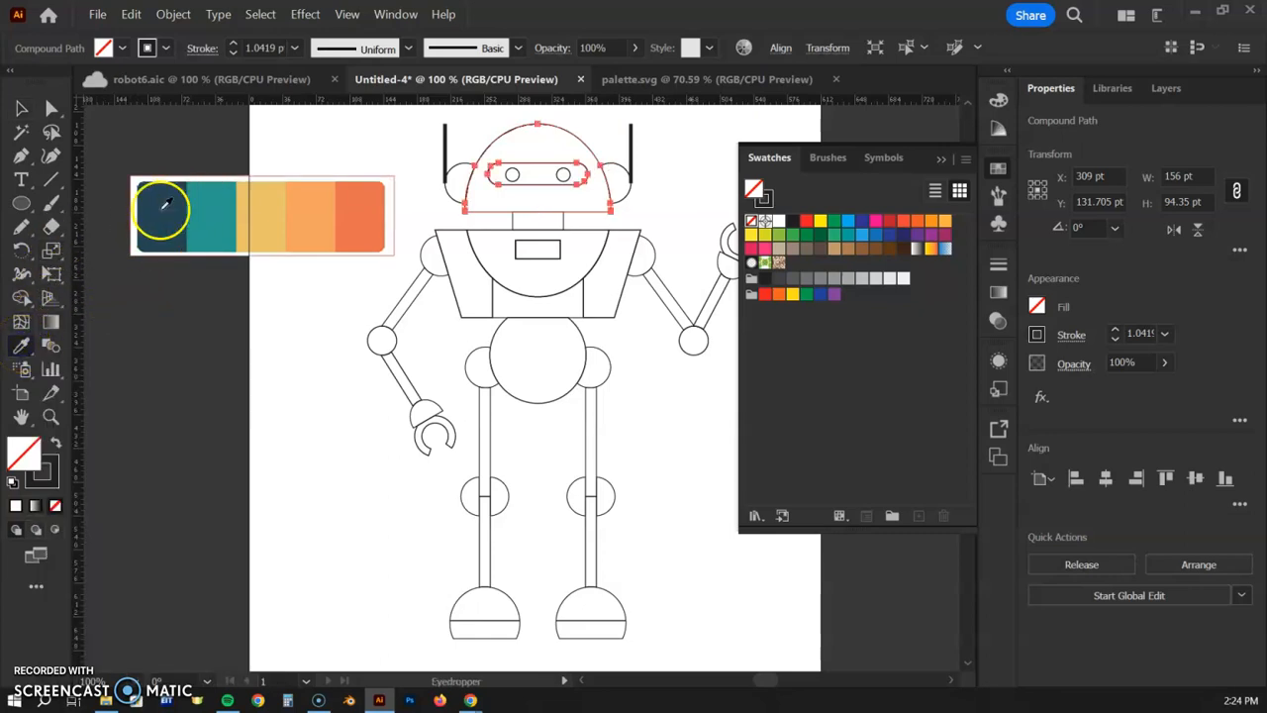
left_click(164, 206)
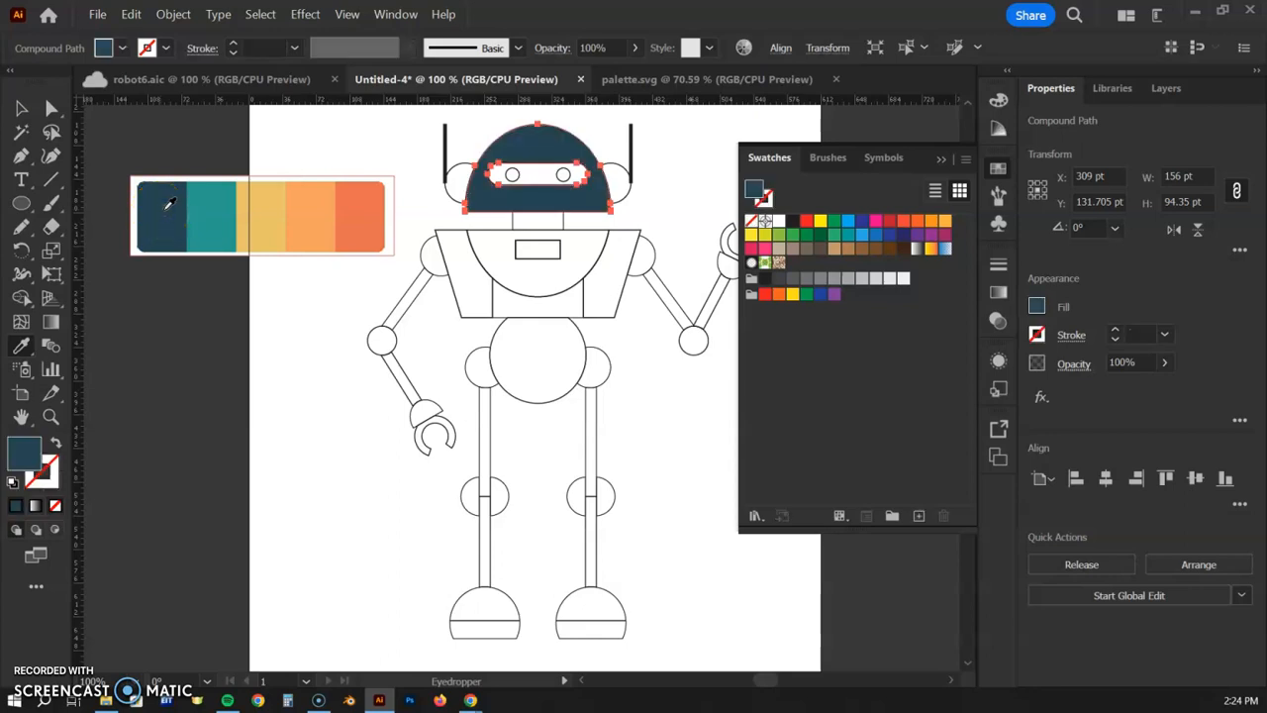
Step: Create a color group named "robot" from the selected head artwork, including swatches for tints
key("v")
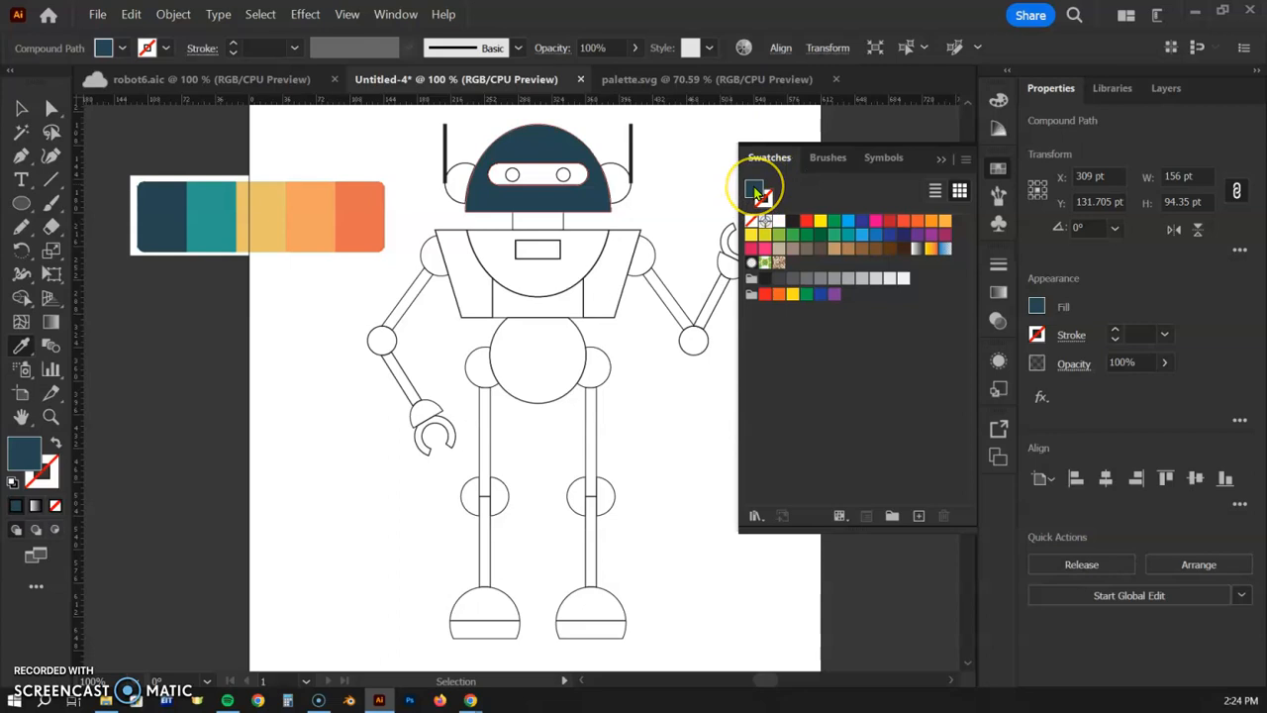
left_click(891, 516)
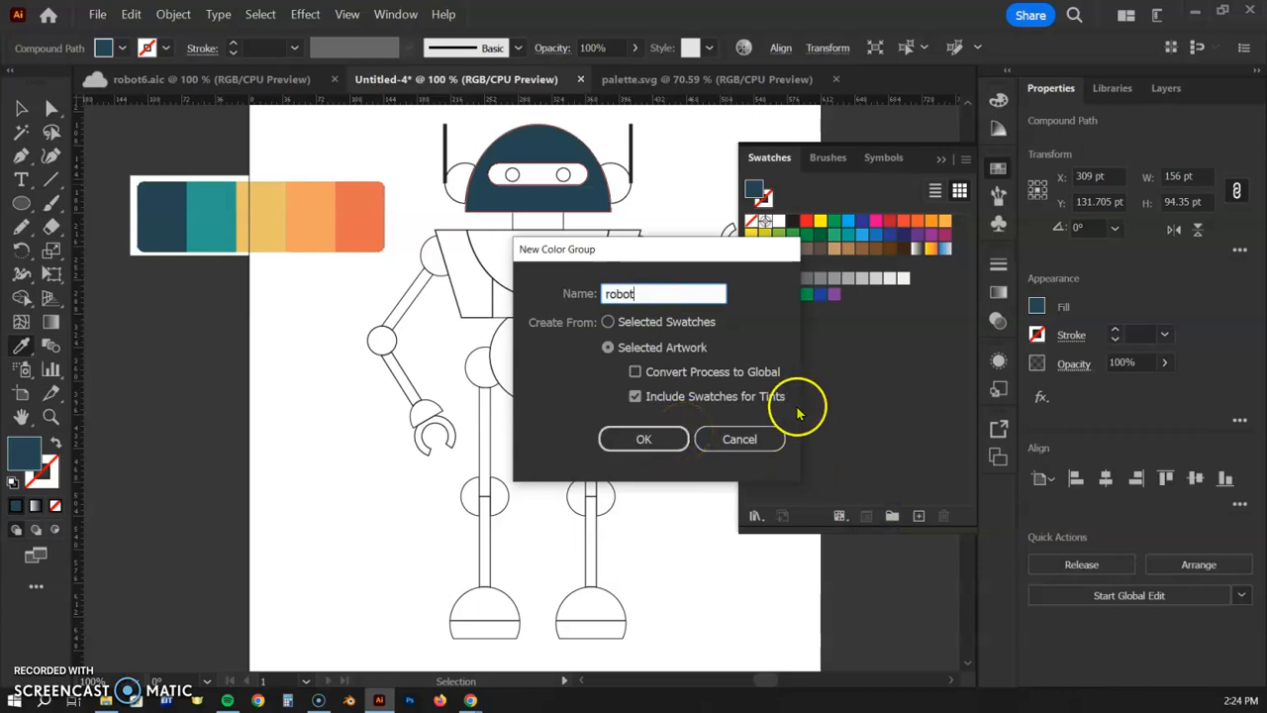
left_click(623, 436)
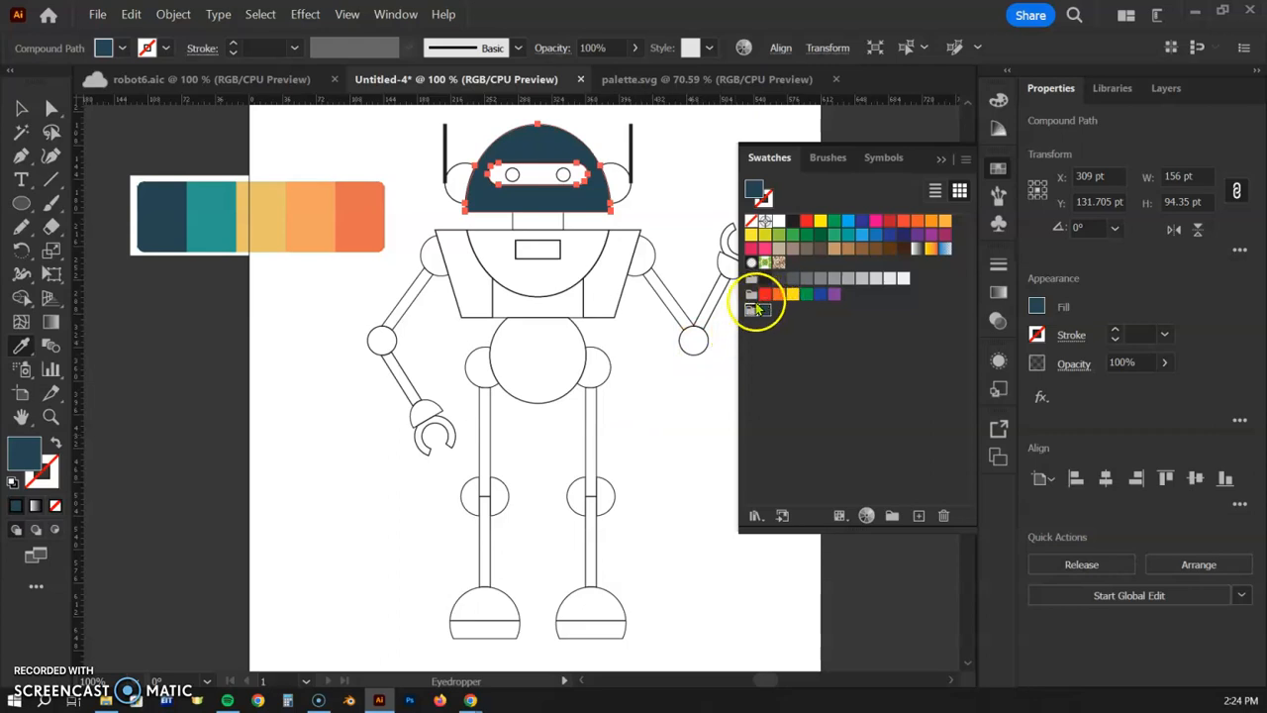
Step: Sample the palette's teal, yellow, light orange and dark orange onto the head, adding each color to the robot color group
left_click(209, 211)
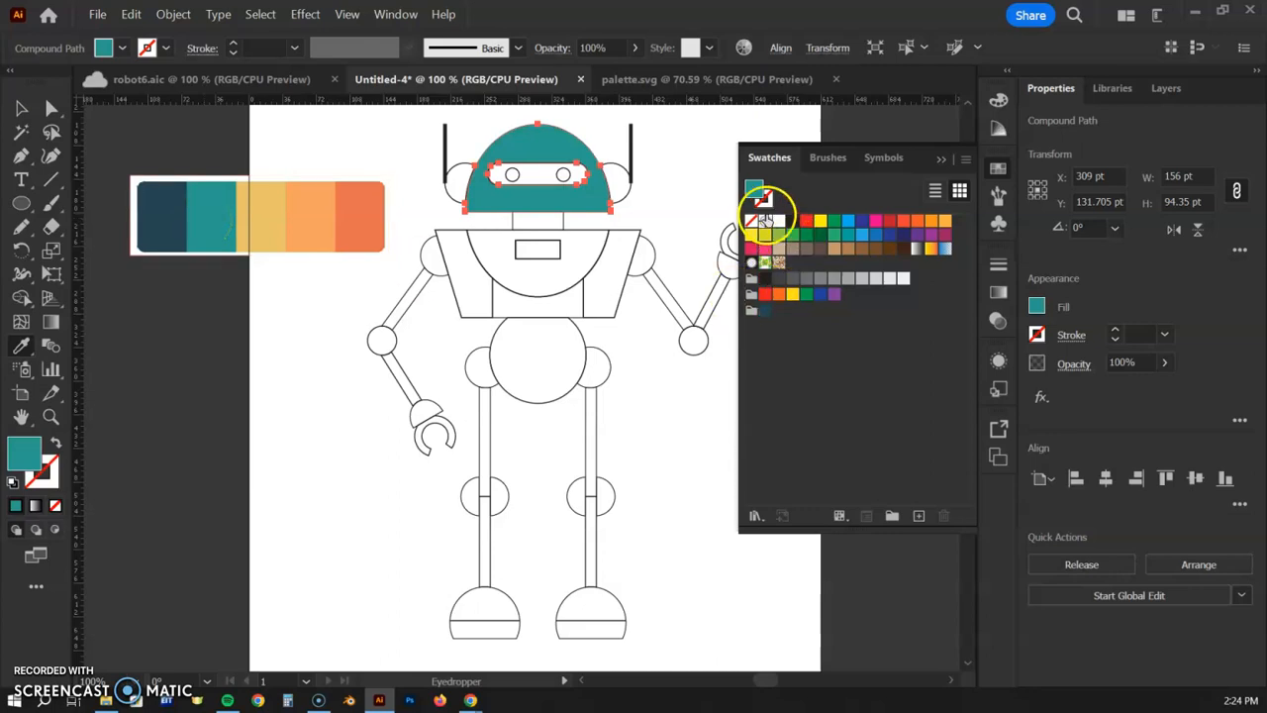
left_click_drag(755, 188, 778, 311)
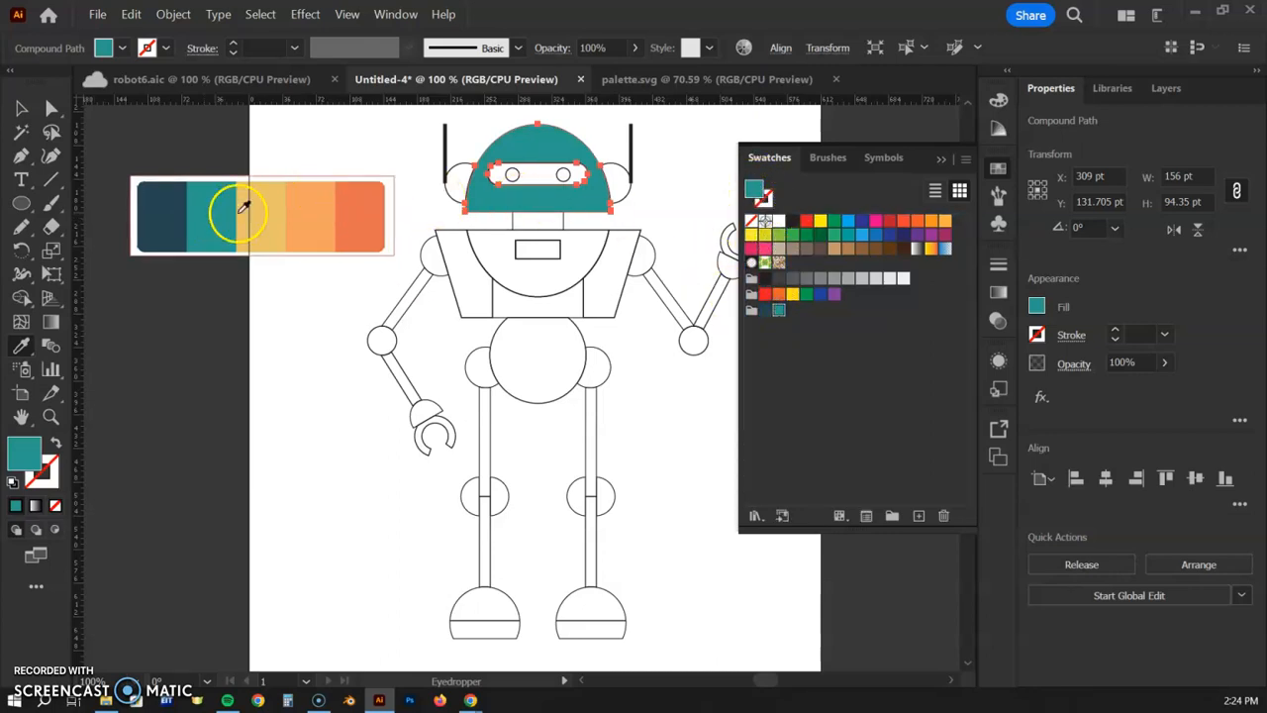
left_click(271, 207)
left_click_drag(758, 187, 790, 313)
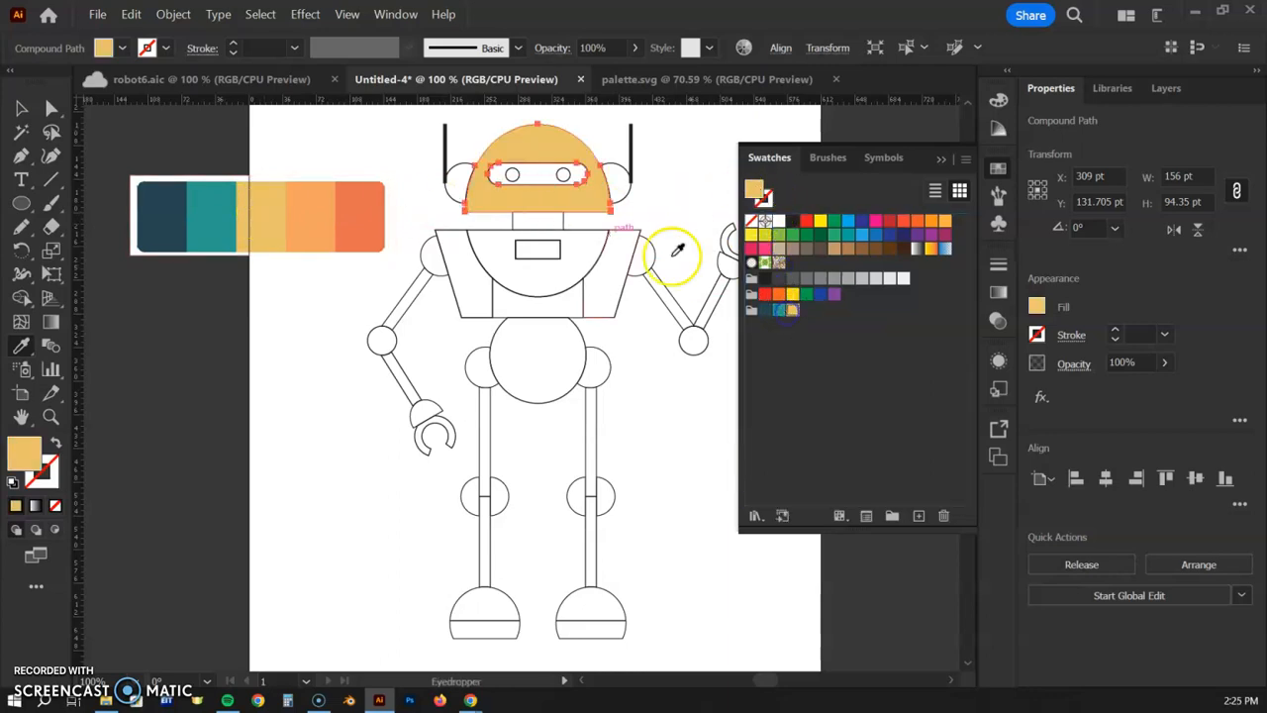
left_click(315, 209)
left_click_drag(757, 191, 805, 311)
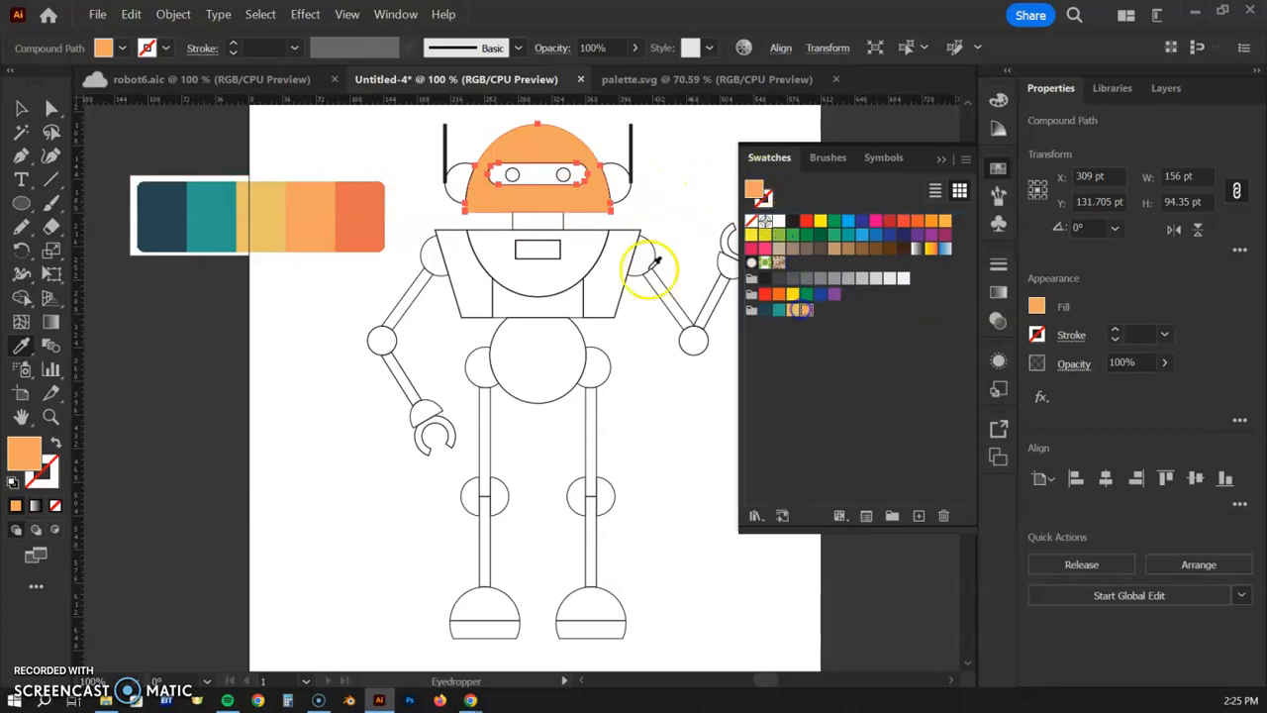
left_click(354, 203)
left_click_drag(757, 190, 819, 310)
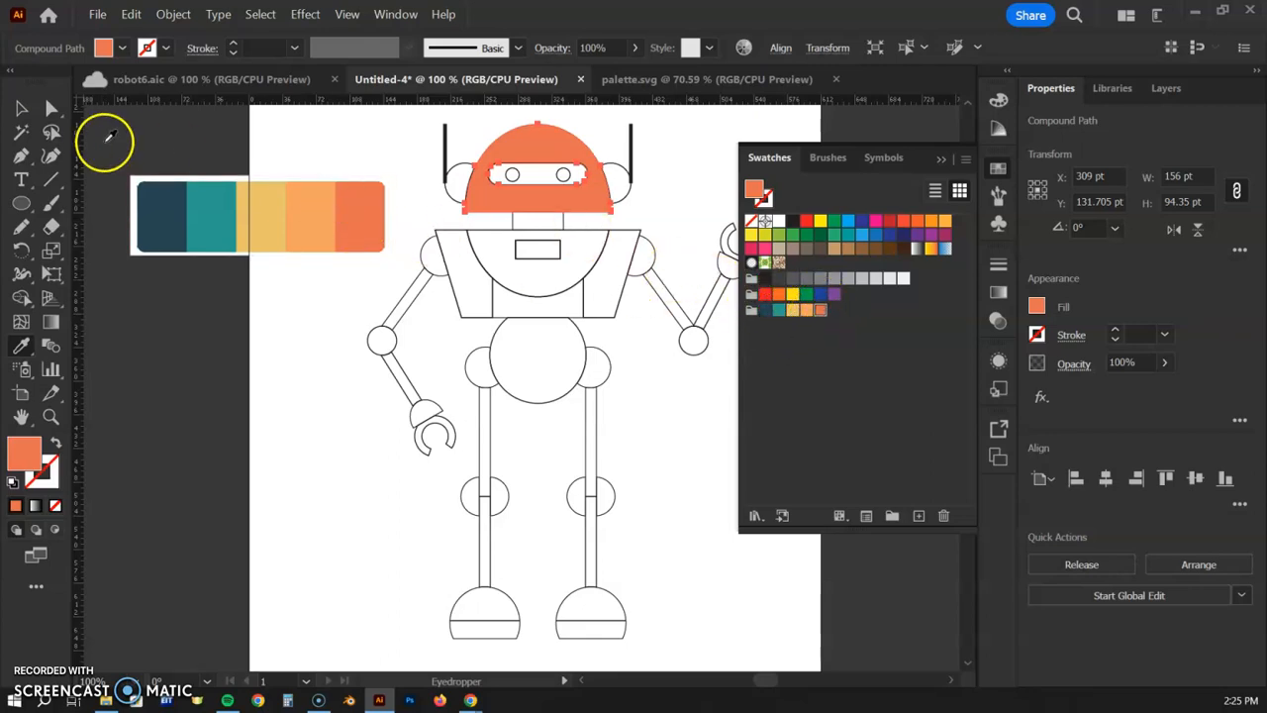
Step: Delete the pasted palette image beside the robot
left_click(18, 107)
left_click_drag(147, 130, 361, 269)
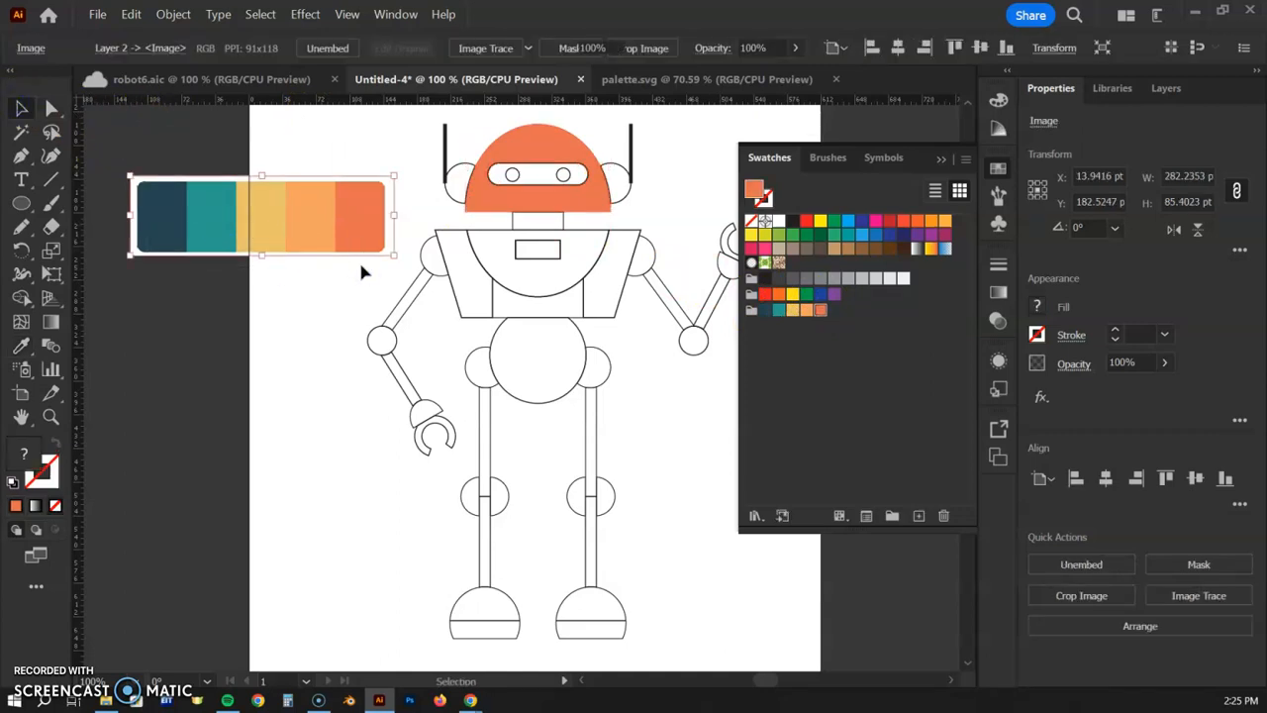
key("Delete")
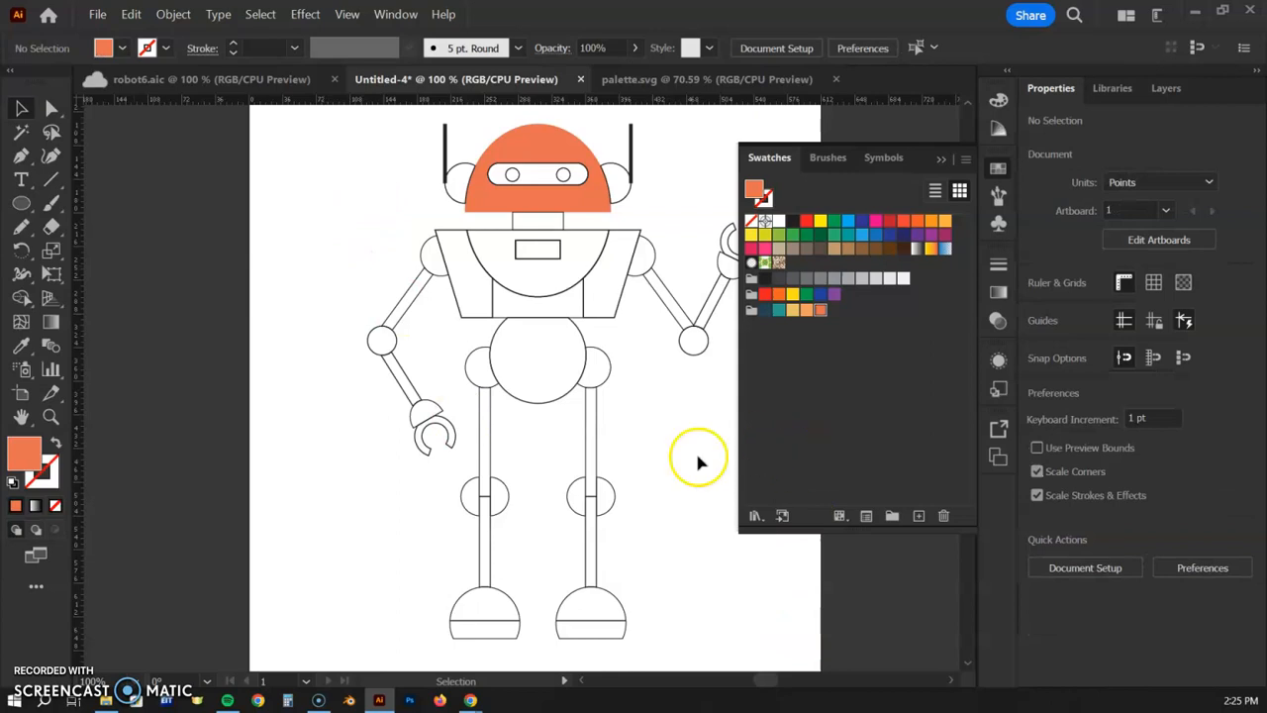
Step: Select the whole robot drawing and fill its head with the robot group's teal using the Shape Builder tool
left_click_drag(684, 452, 582, 451)
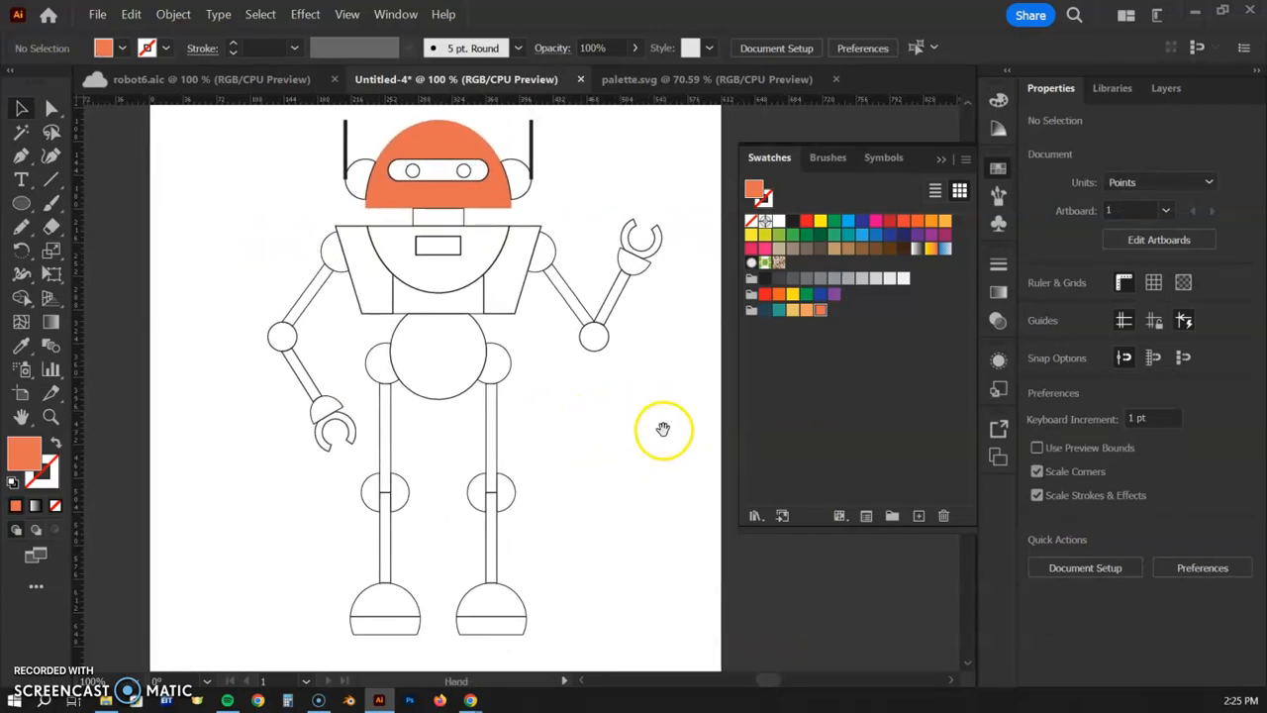
left_click_drag(223, 131, 671, 651)
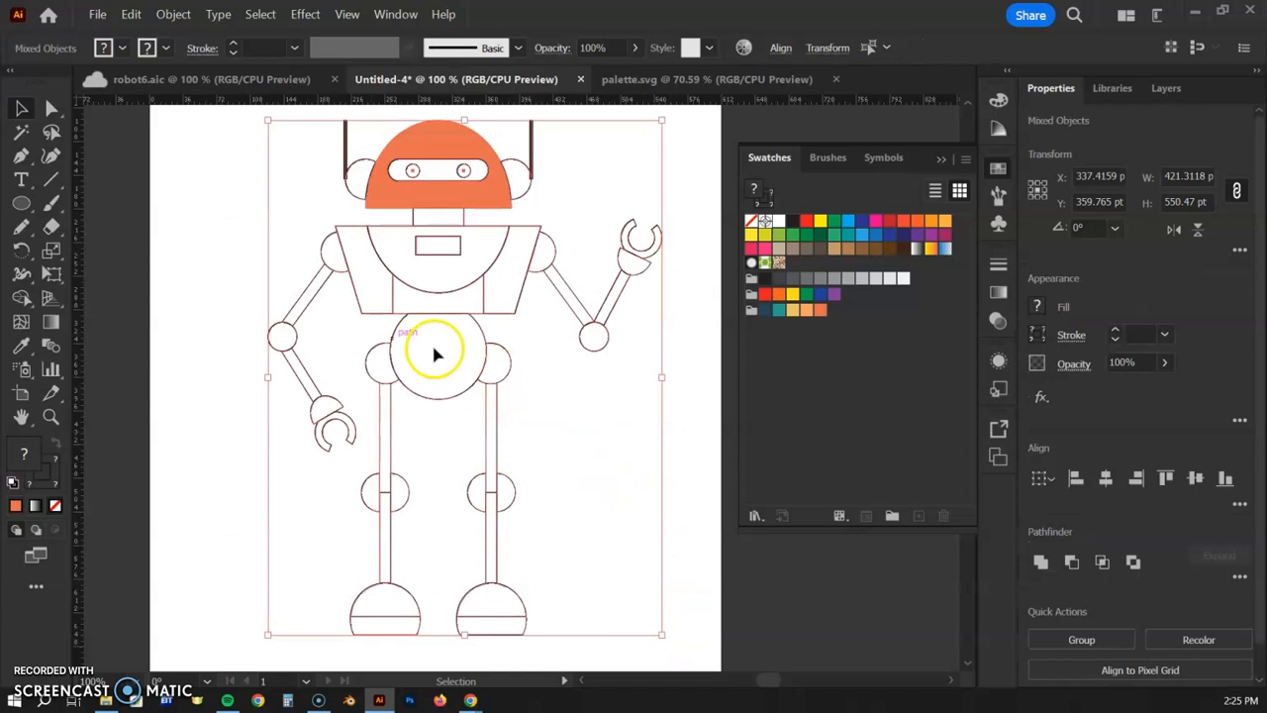
left_click(22, 297)
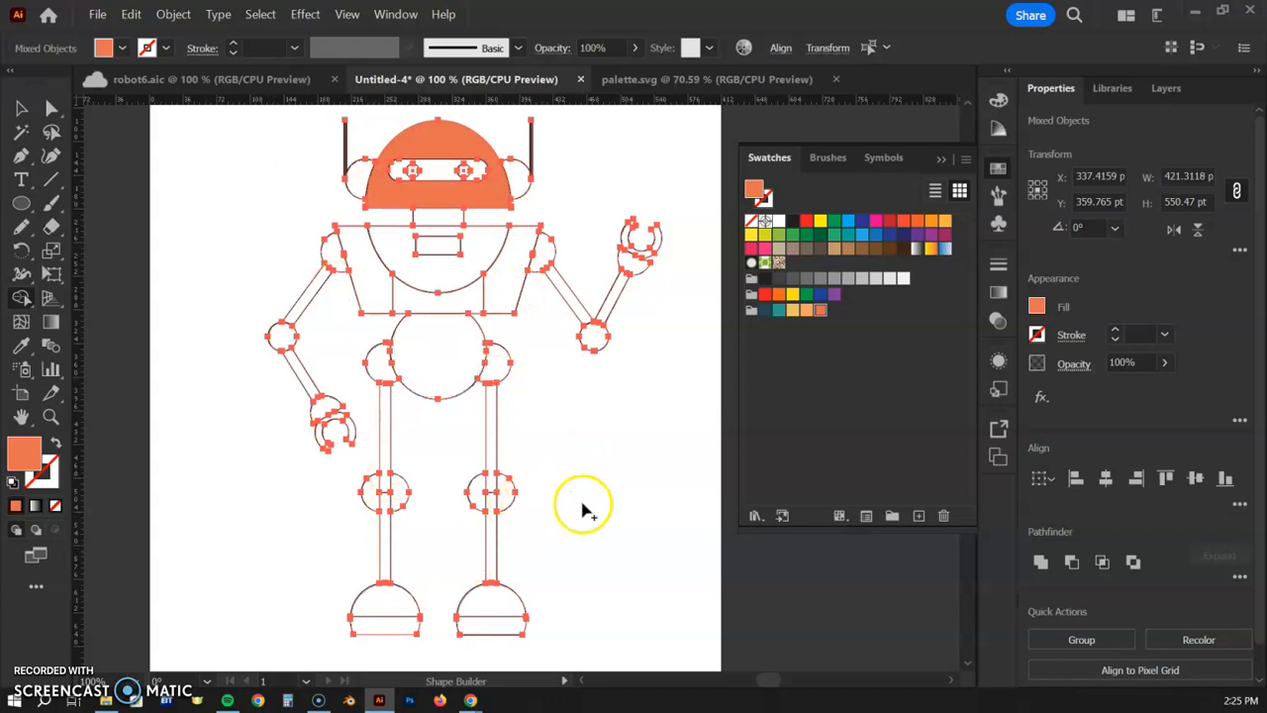
key("ctrl")
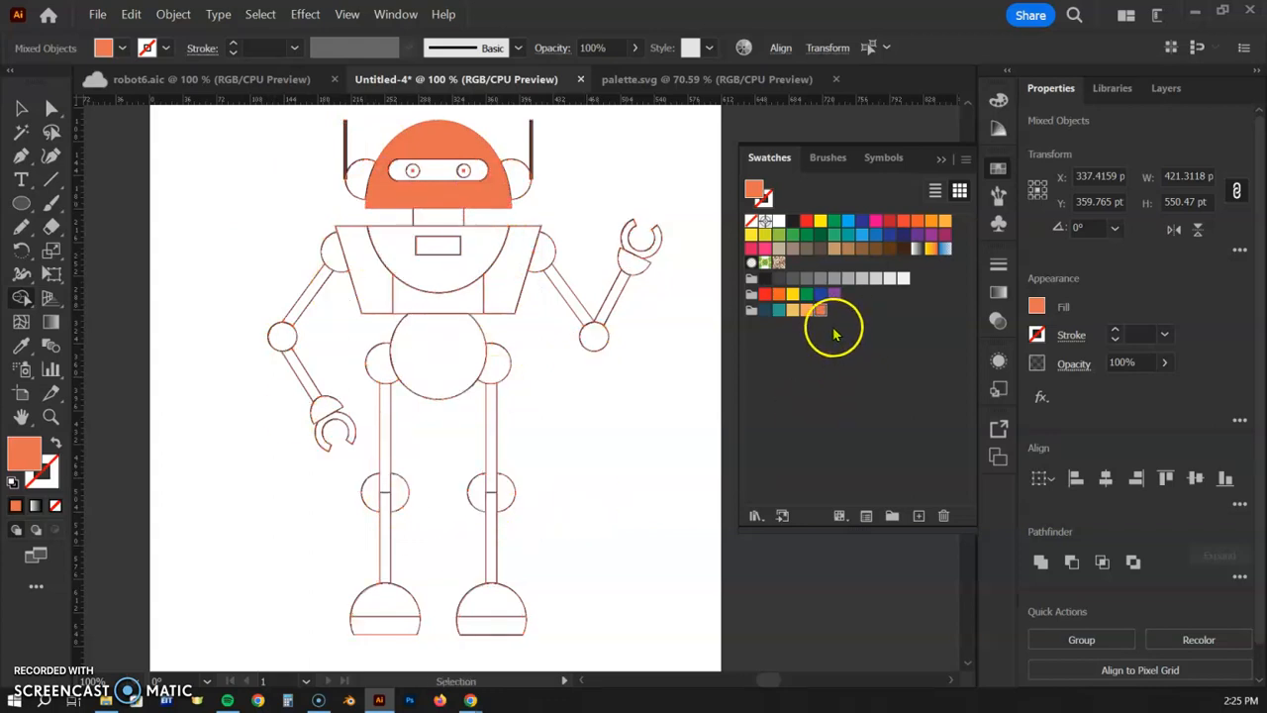
left_click(777, 311)
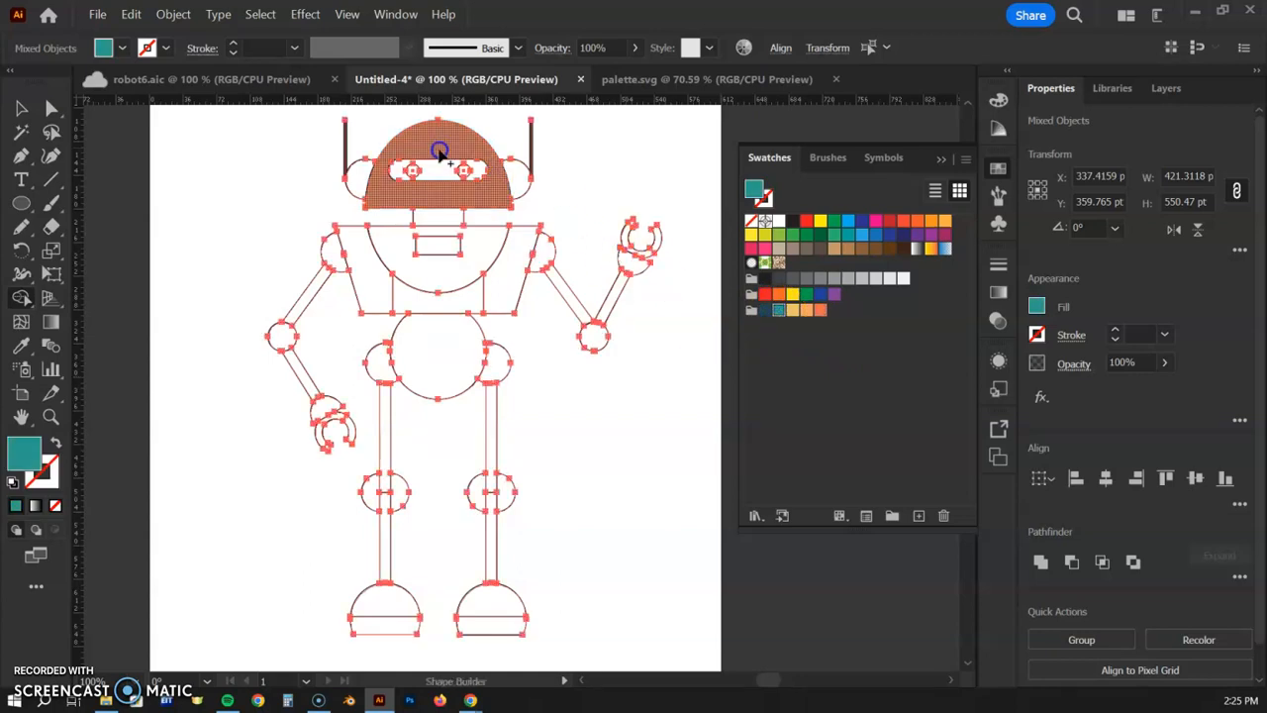
left_click_drag(438, 146, 425, 232)
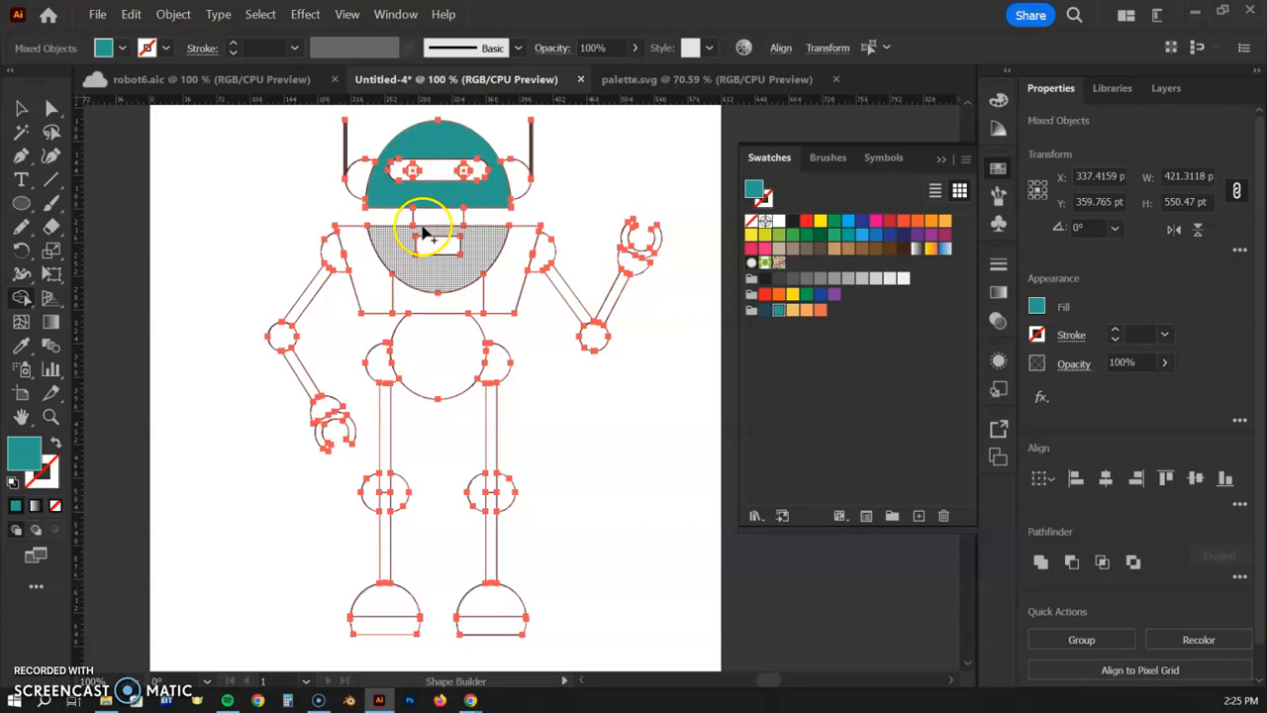
Step: Fill the torso's two side panels, the round waist and the domed upper part of both feet with teal
left_click(376, 286)
left_click(498, 297)
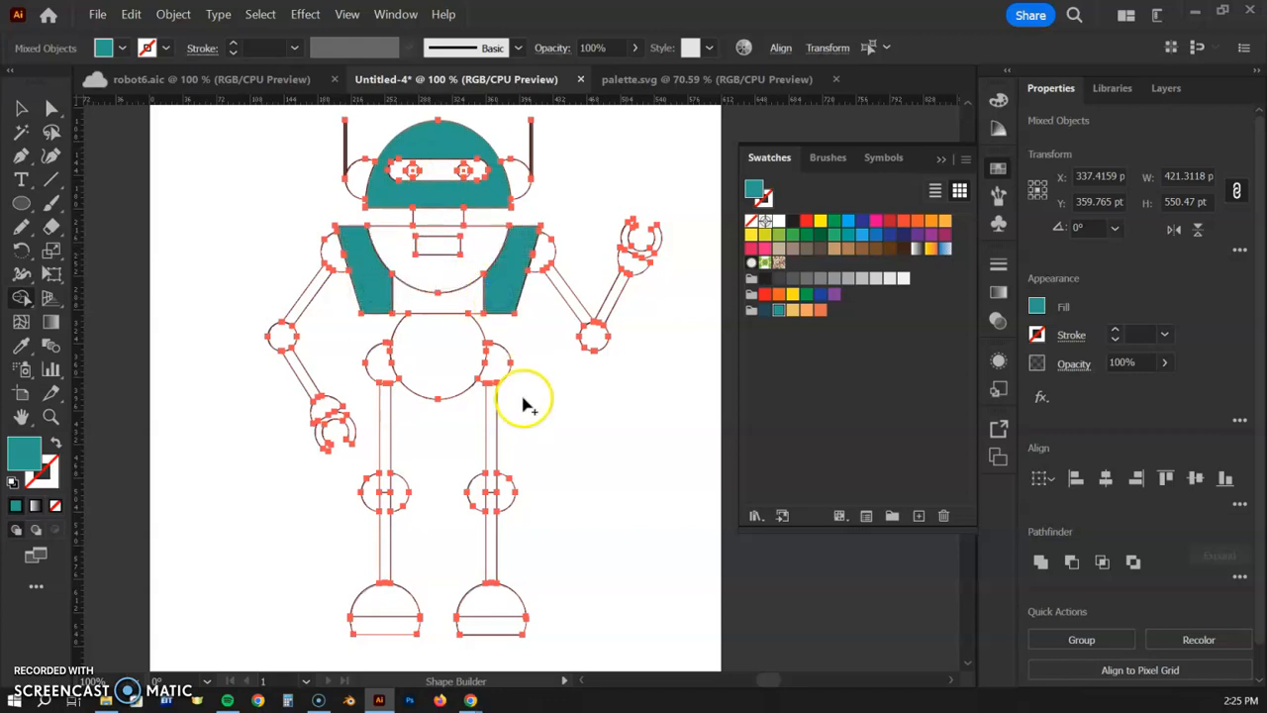
left_click(450, 356)
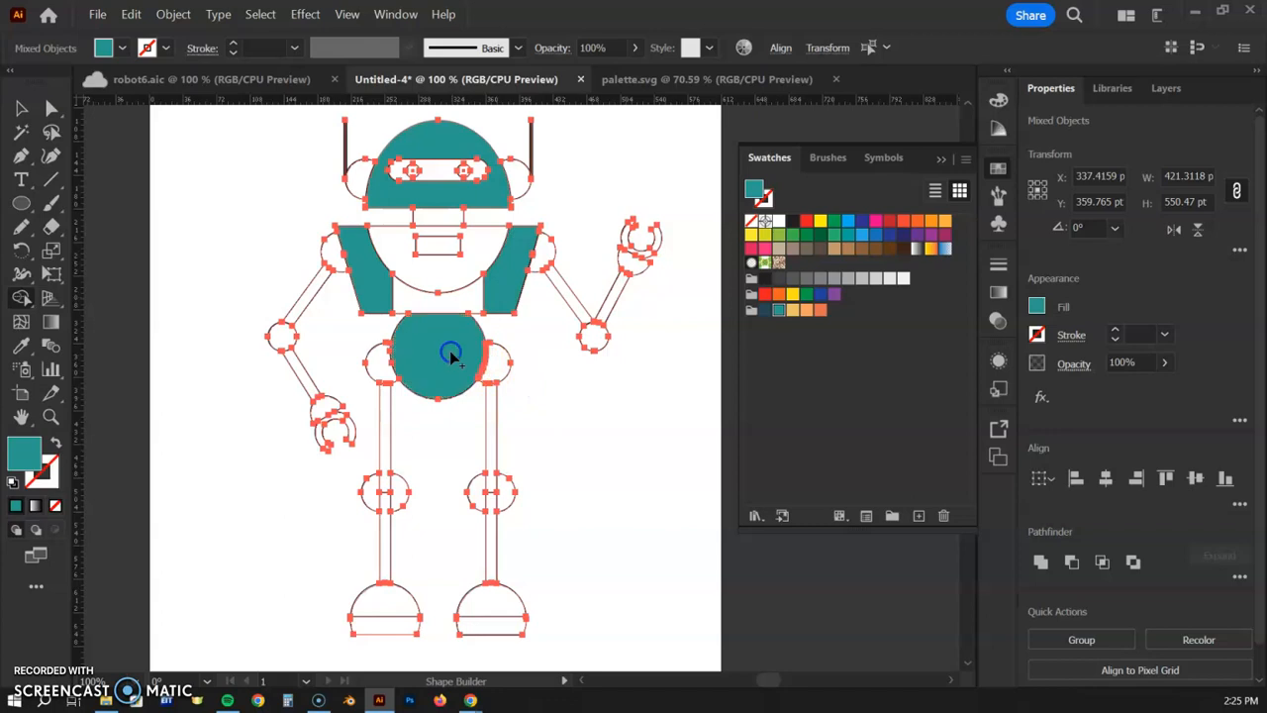
left_click(381, 604)
left_click(483, 610)
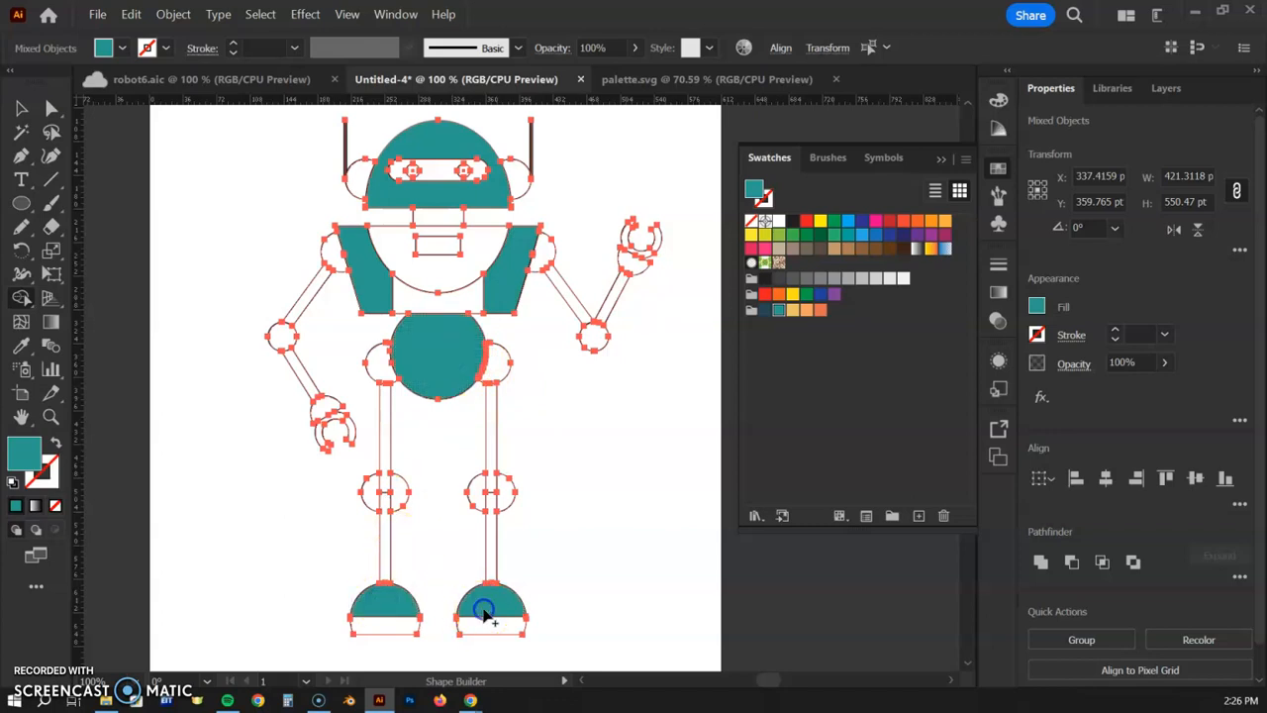
Step: Fill the robot's neck and the lower middle panel of the torso with the group's dark navy
left_click(764, 311)
left_click(432, 225)
left_click(479, 511)
left_click(463, 285)
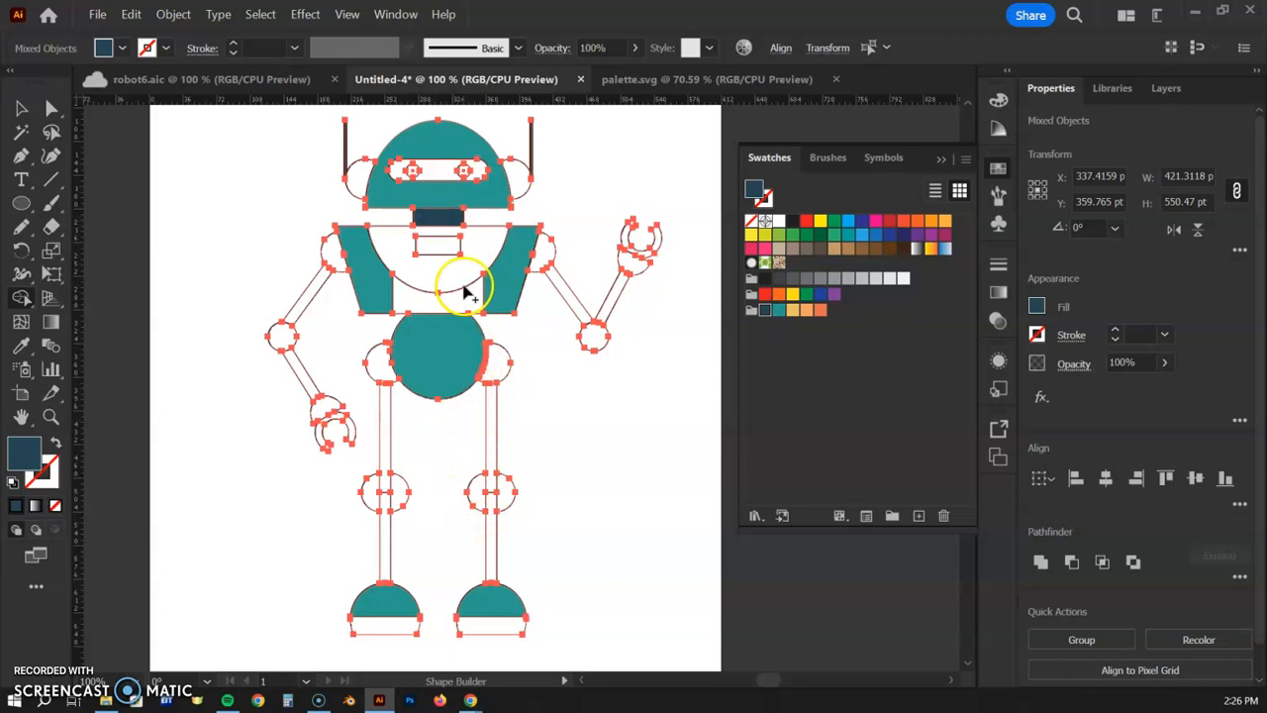
left_click(416, 478)
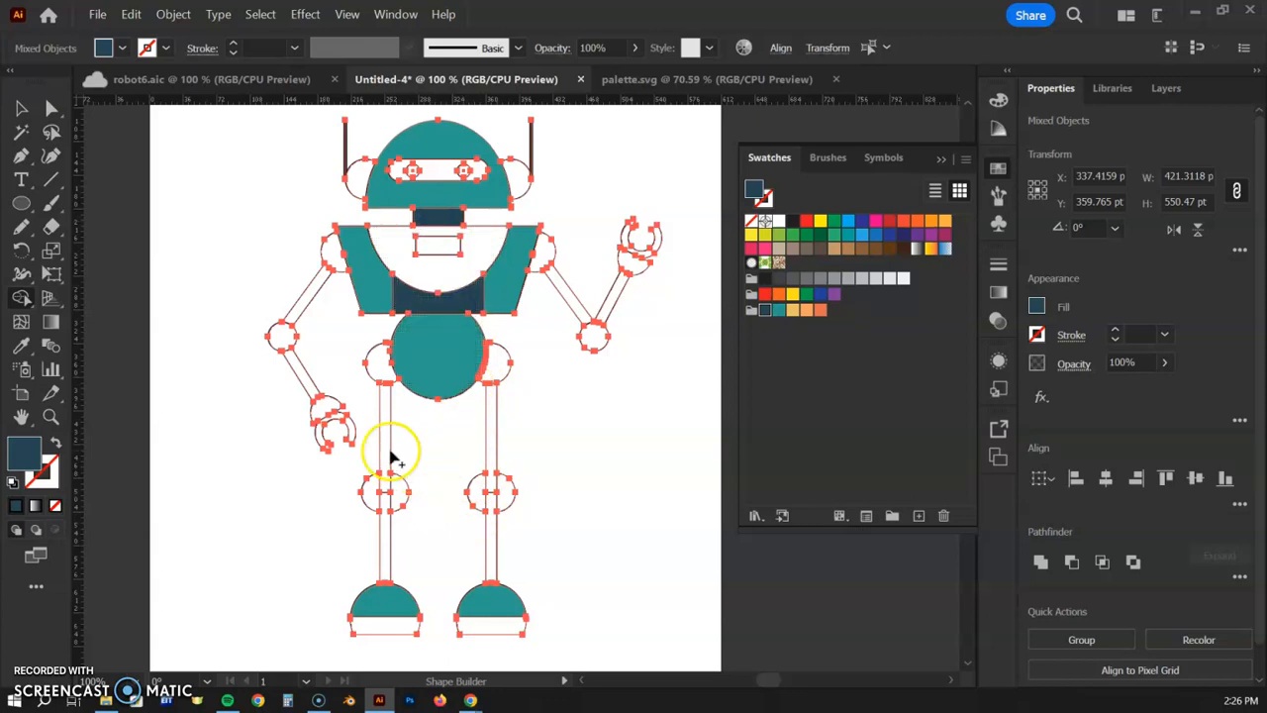
Step: Fill both upper leg bars and both upper arm bars with dark navy
left_click(386, 450)
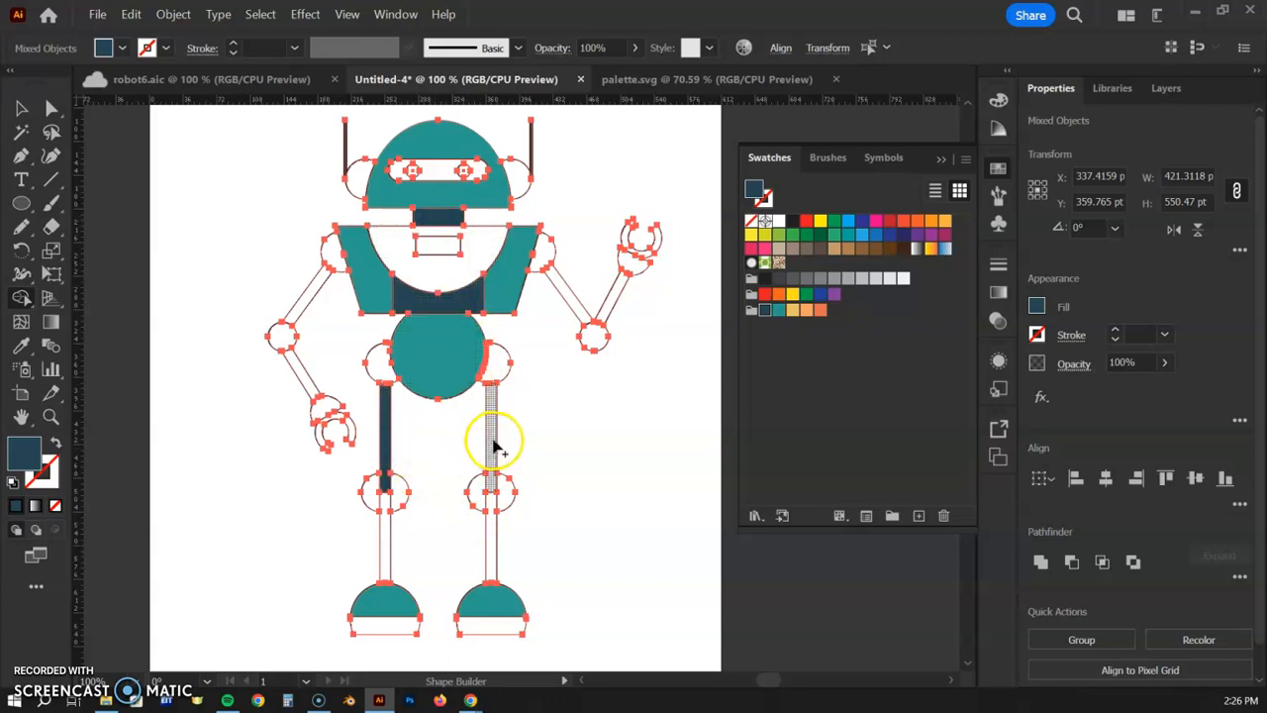
left_click(494, 442)
left_click(579, 302)
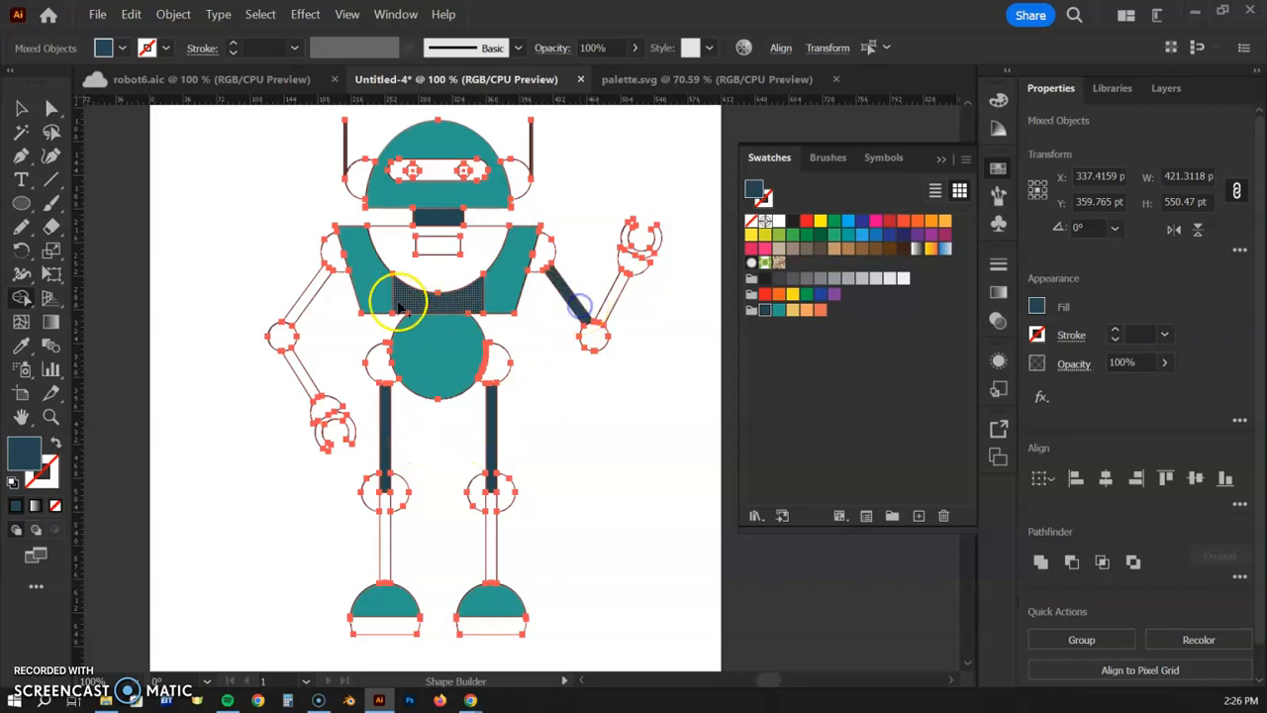
left_click(306, 304)
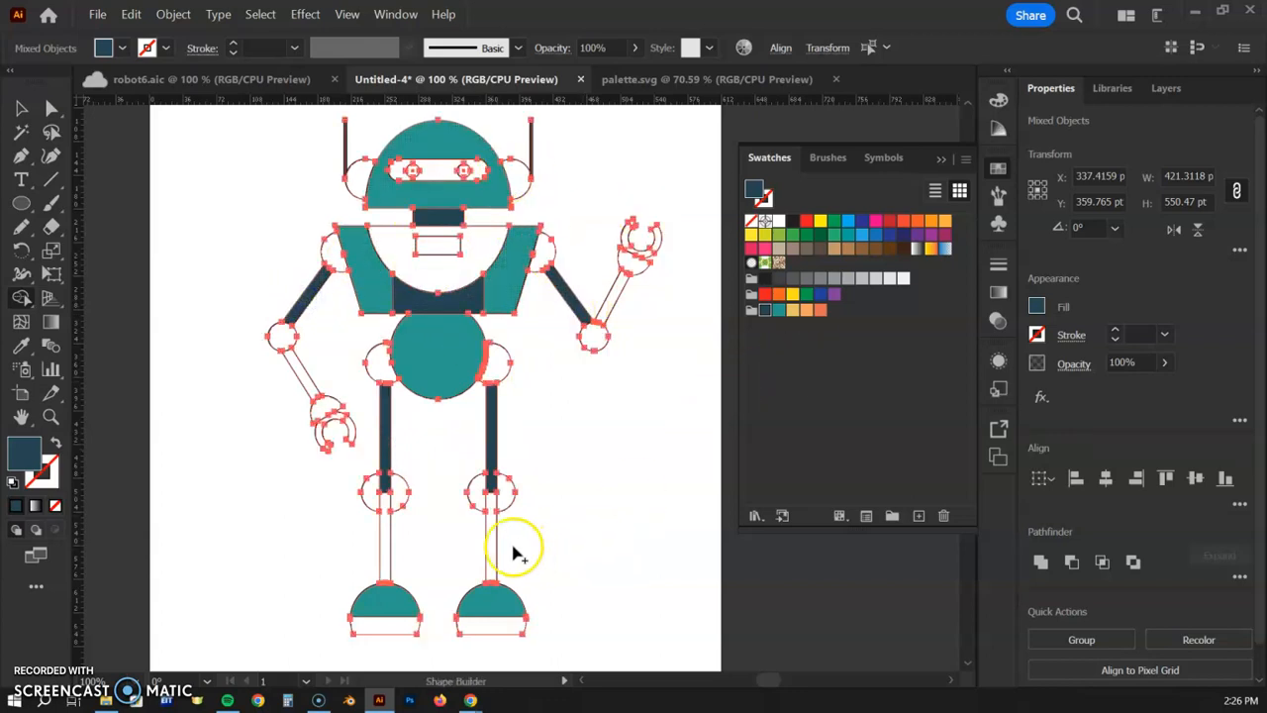
Step: Fill the robot's shoulder, elbow and wrist joints on both arms with the group's dark orange
left_click(820, 310)
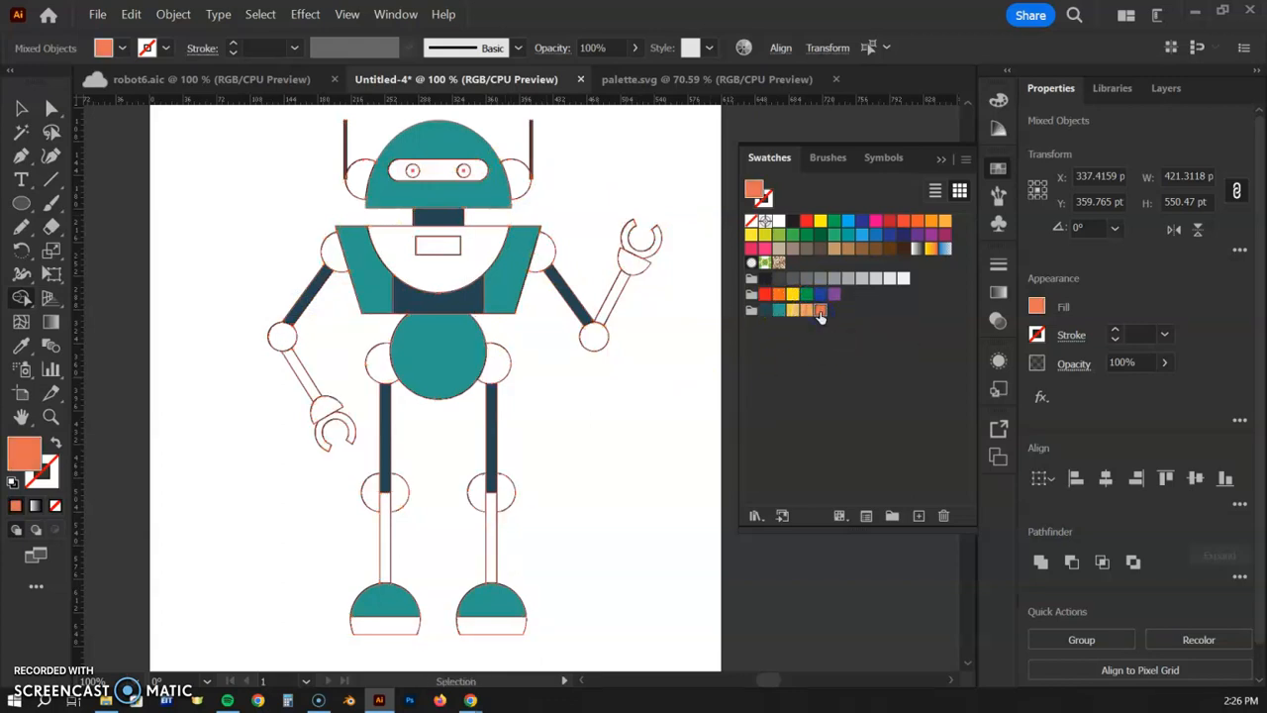
left_click(545, 253)
left_click(331, 255)
left_click(282, 340)
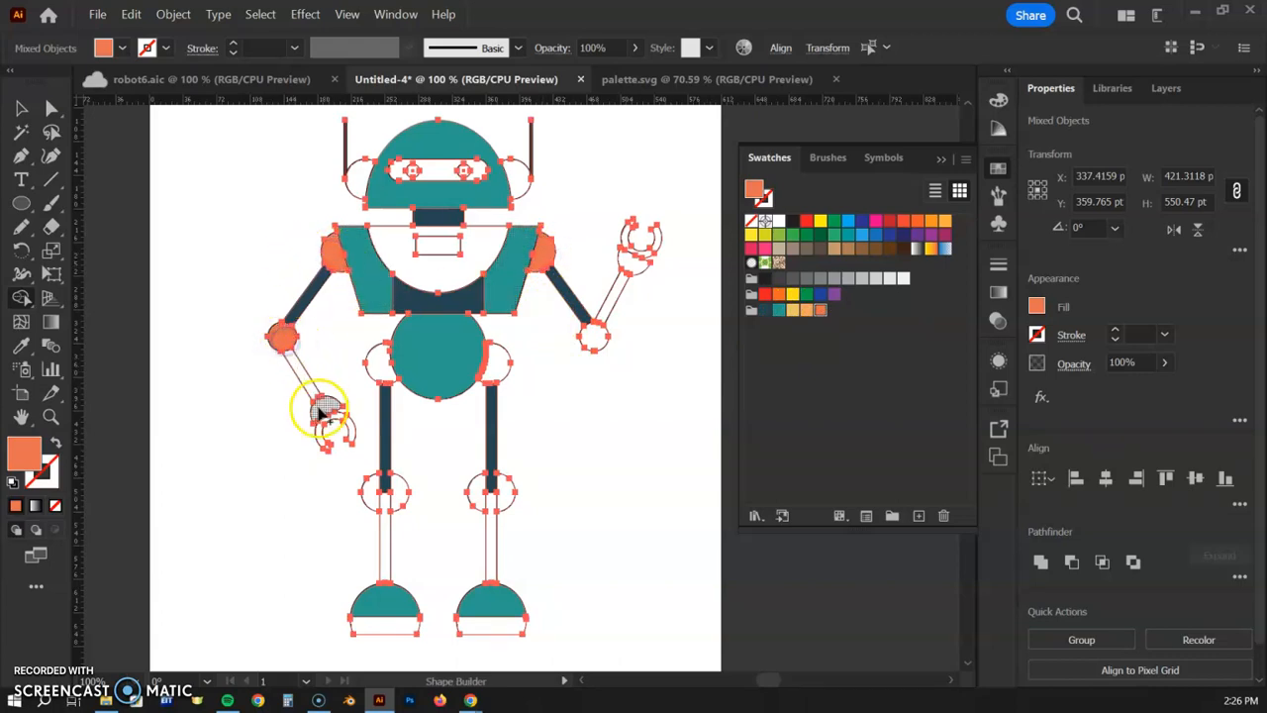
left_click(637, 269)
Step: Fill the hip joints and both halves of each knee joint with dark orange
left_click(493, 362)
left_click(381, 368)
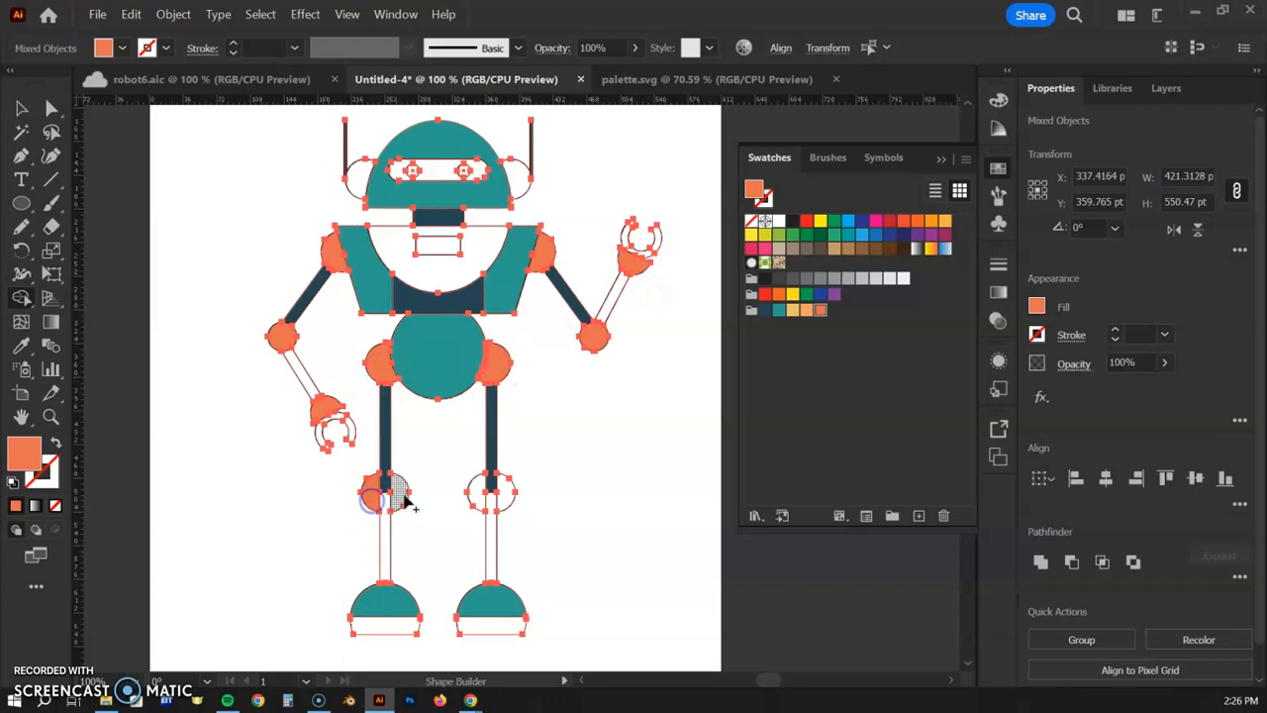
left_click(399, 497)
left_click(510, 501)
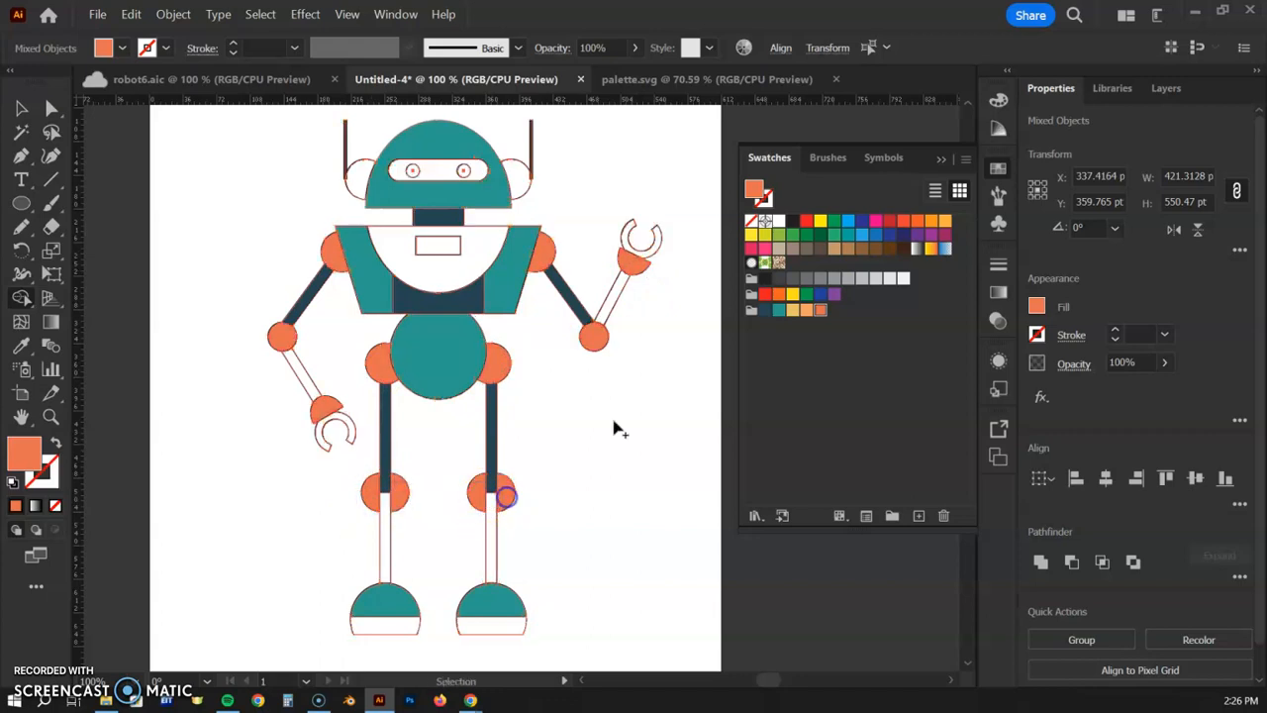
Step: Fill the robot's visor around the eyes with dark navy
left_click(804, 311)
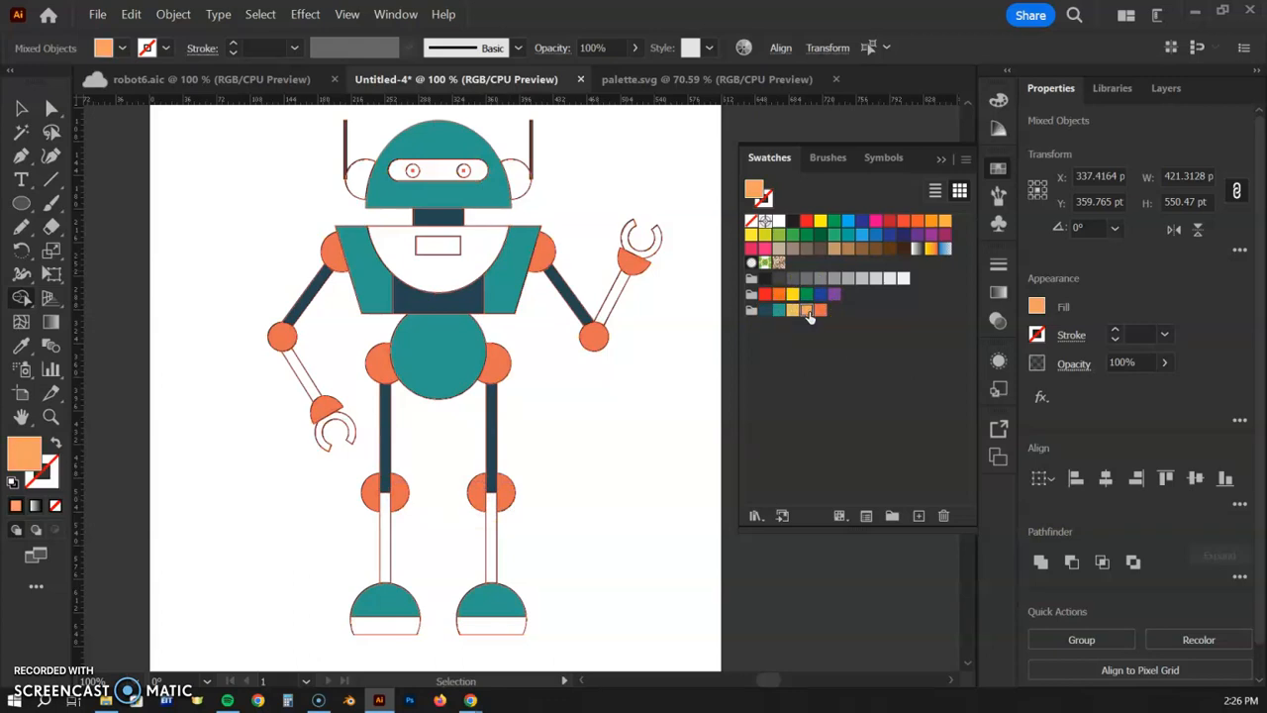
left_click(765, 311)
left_click(445, 172)
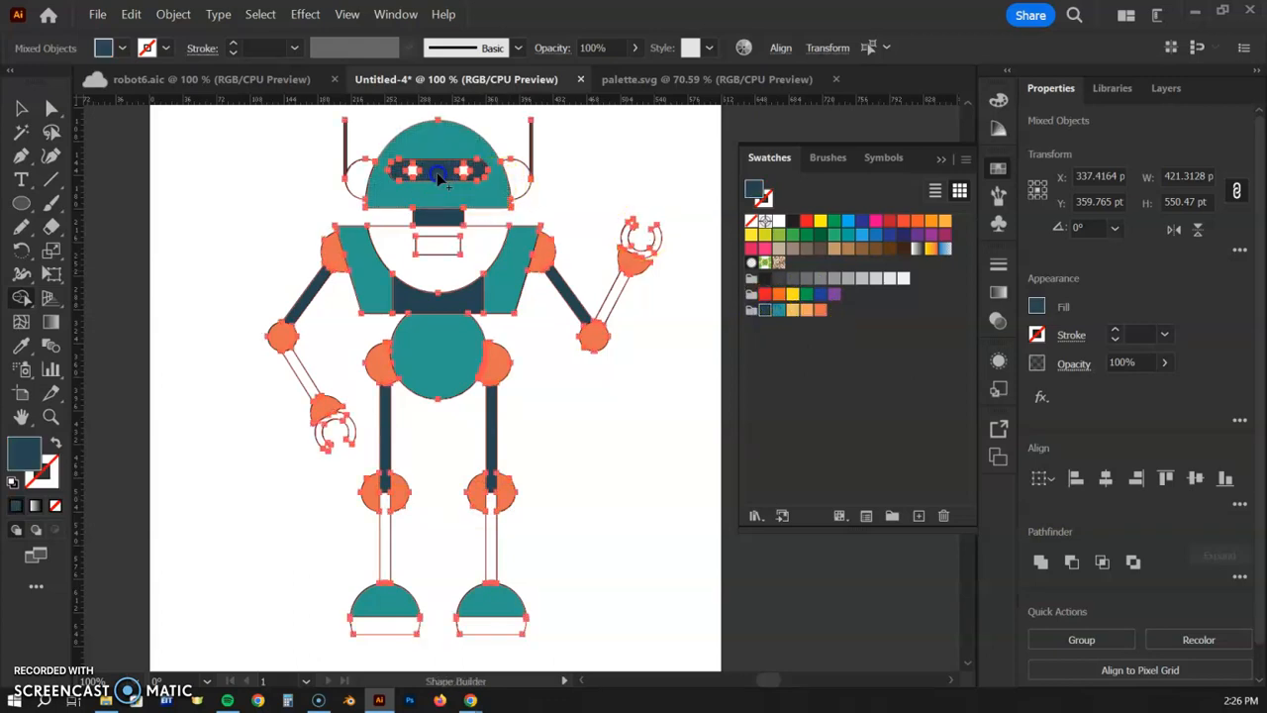
Step: Fill the semicircular chest panel and both ears with the group's light orange
left_click(805, 312)
left_click(483, 253)
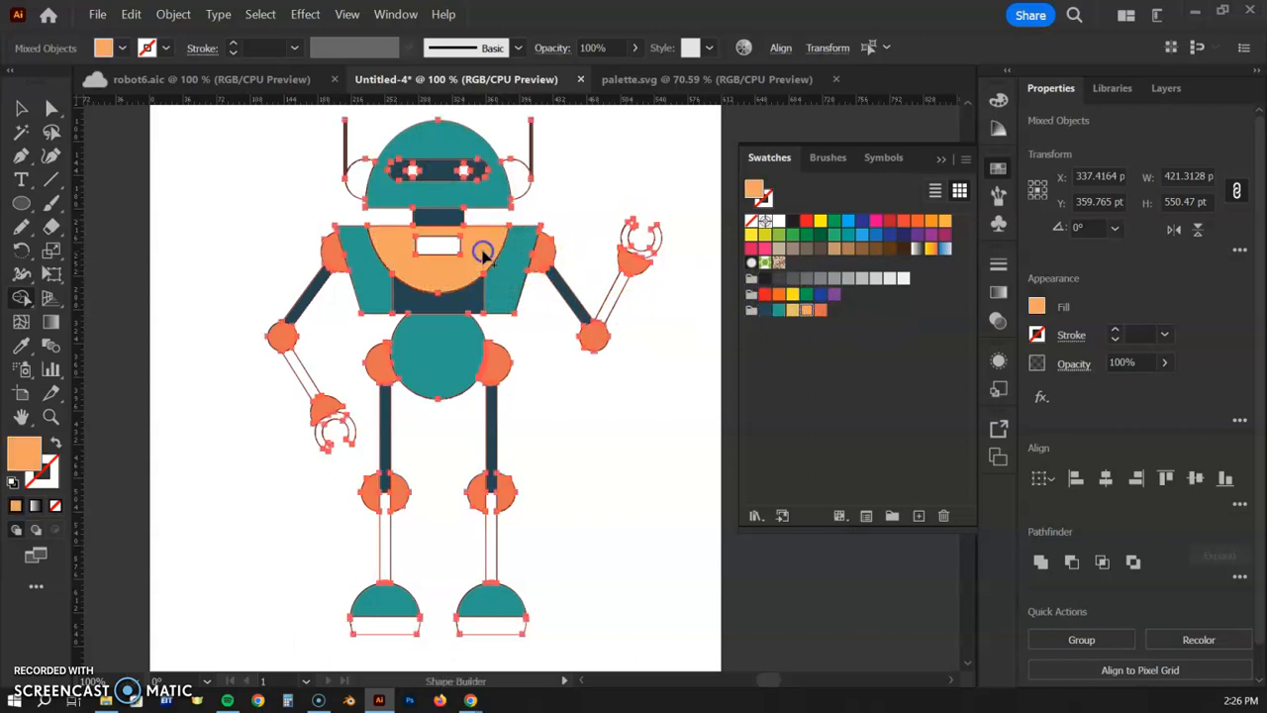
left_click(509, 180)
left_click(353, 175)
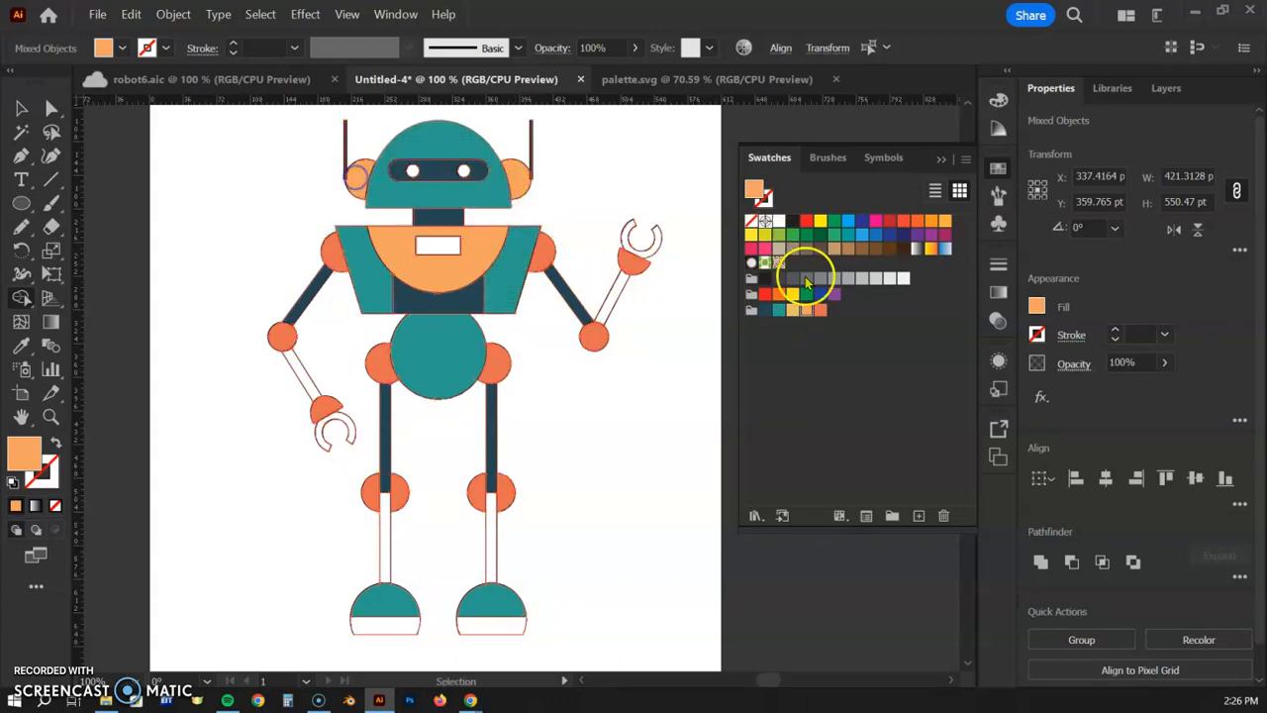
Step: Fill the small rectangle on the chest with dark orange
left_click(818, 312)
left_click(442, 247)
key("ctrl")
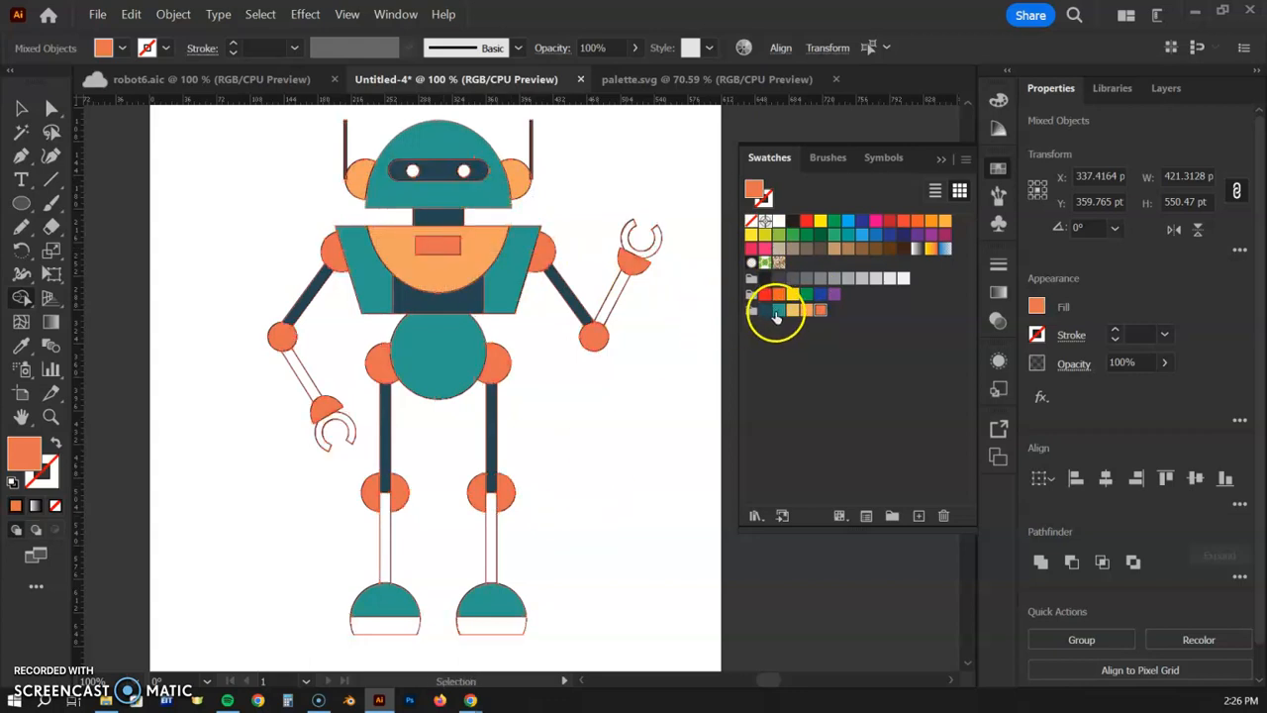
Step: Fill both lower leg bars down to the feet with dark navy
left_click(779, 314)
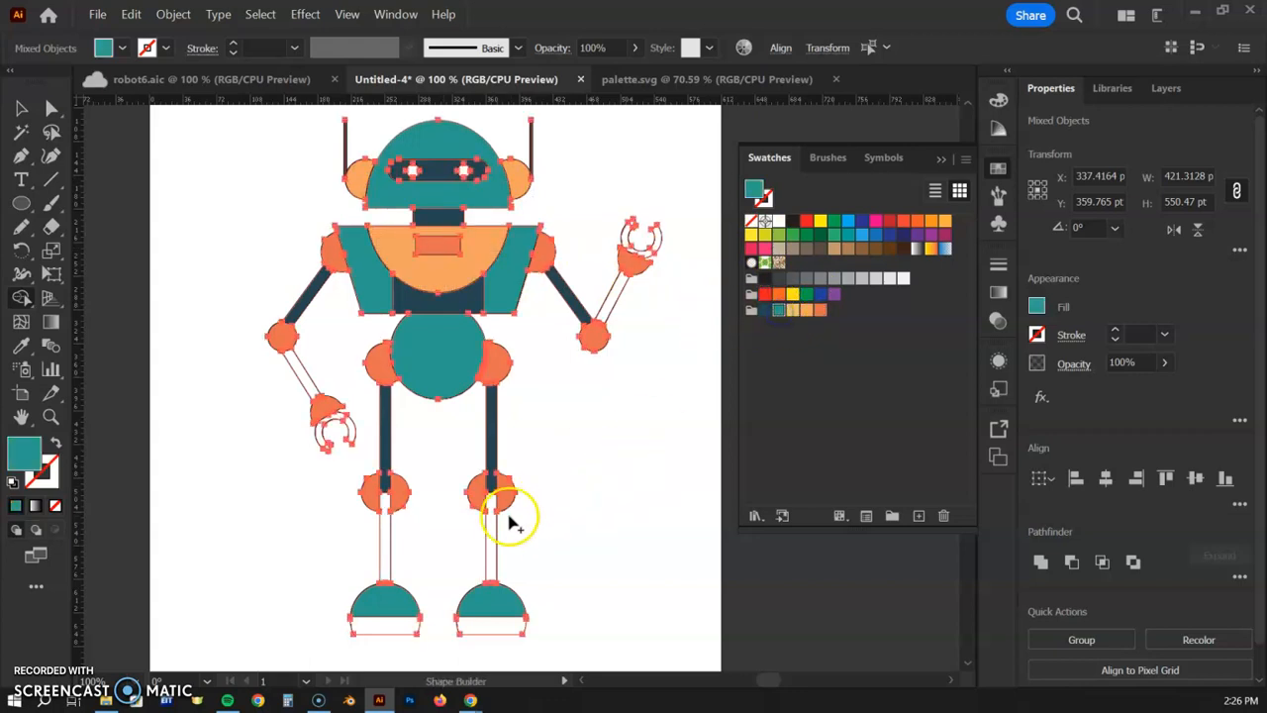
left_click(765, 310)
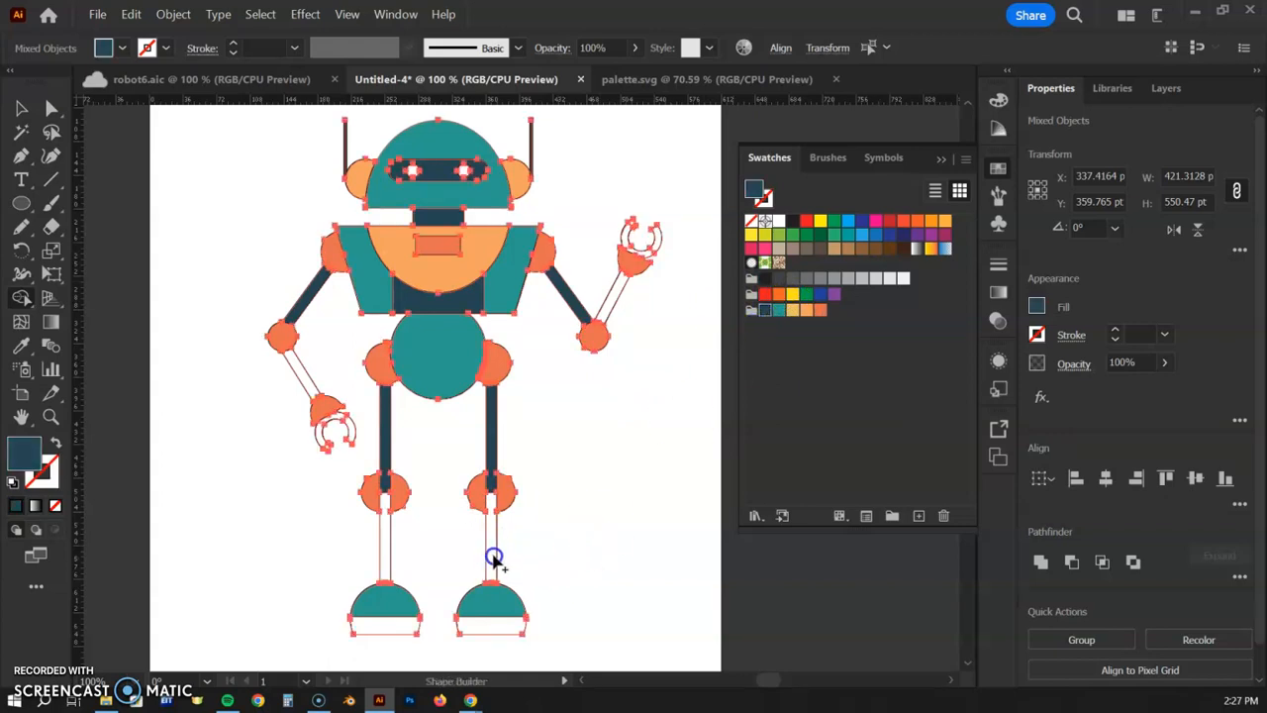
left_click(386, 567)
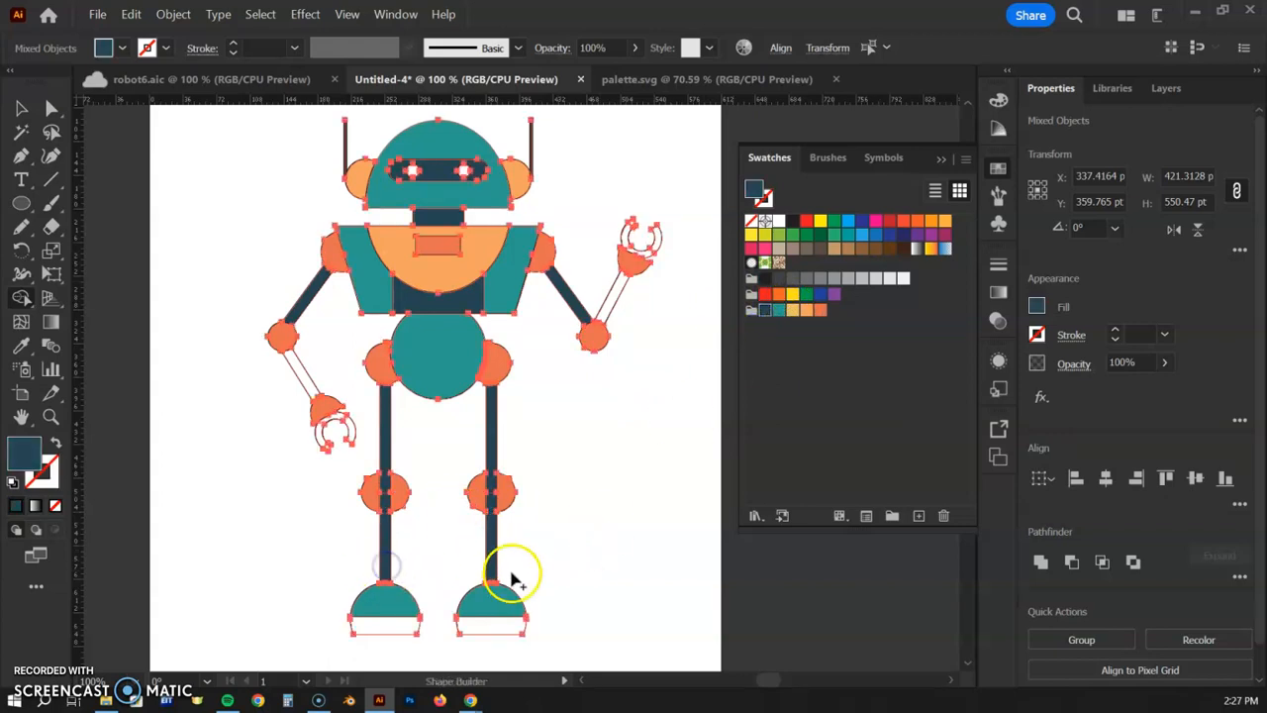
Step: Fill the foot soles, the upper and lower arm bars, the lowered hand's claw and the eyes with the group's yellow
left_click(793, 309)
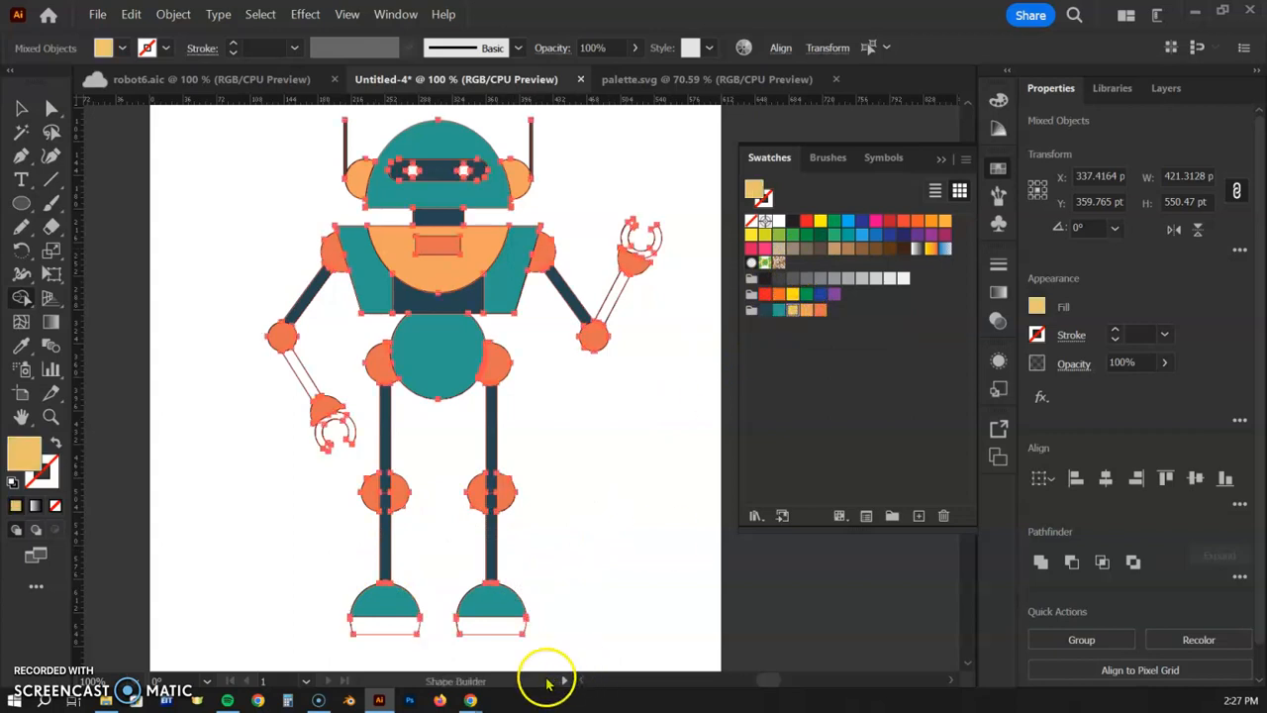
left_click(385, 623)
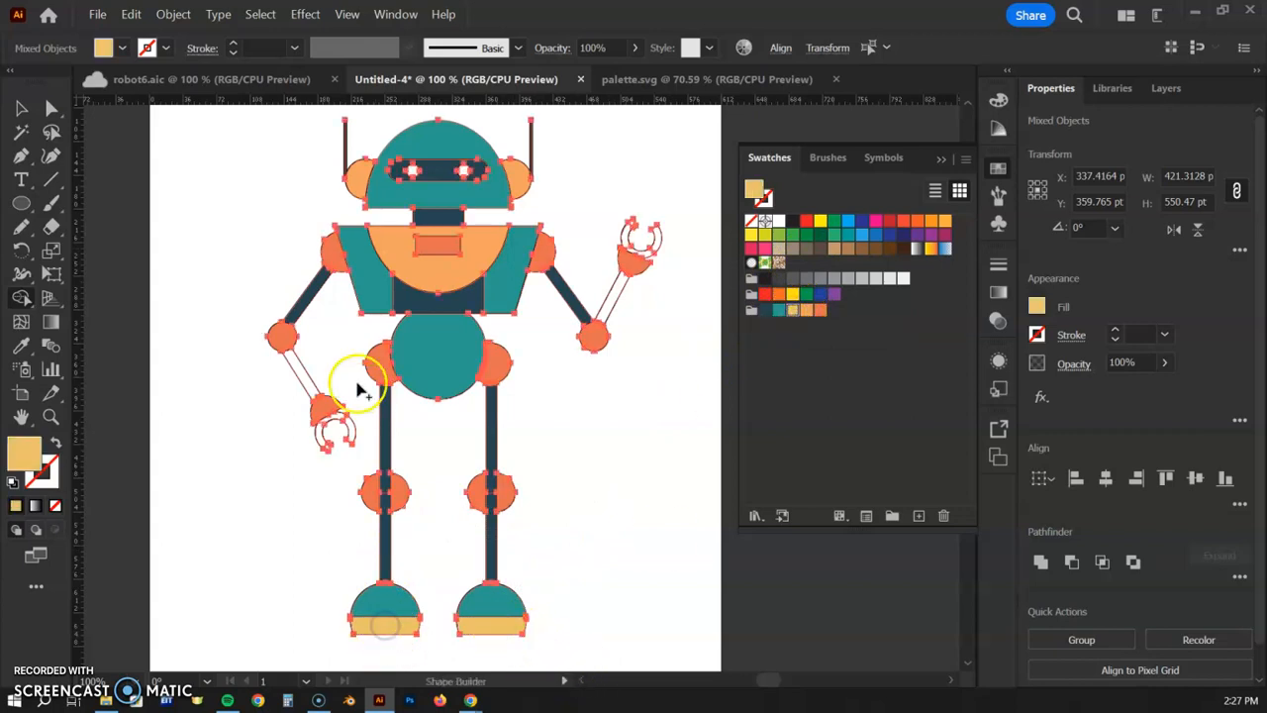
left_click(302, 378)
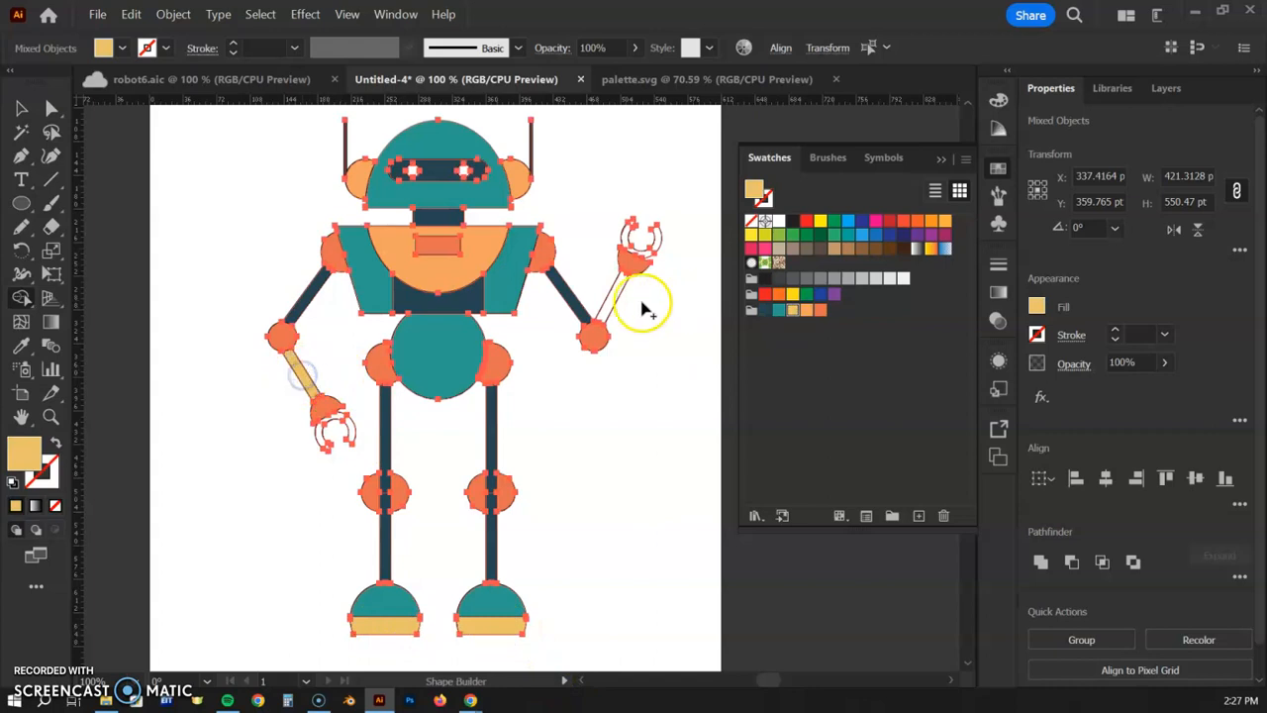
left_click(572, 307)
left_click(306, 287)
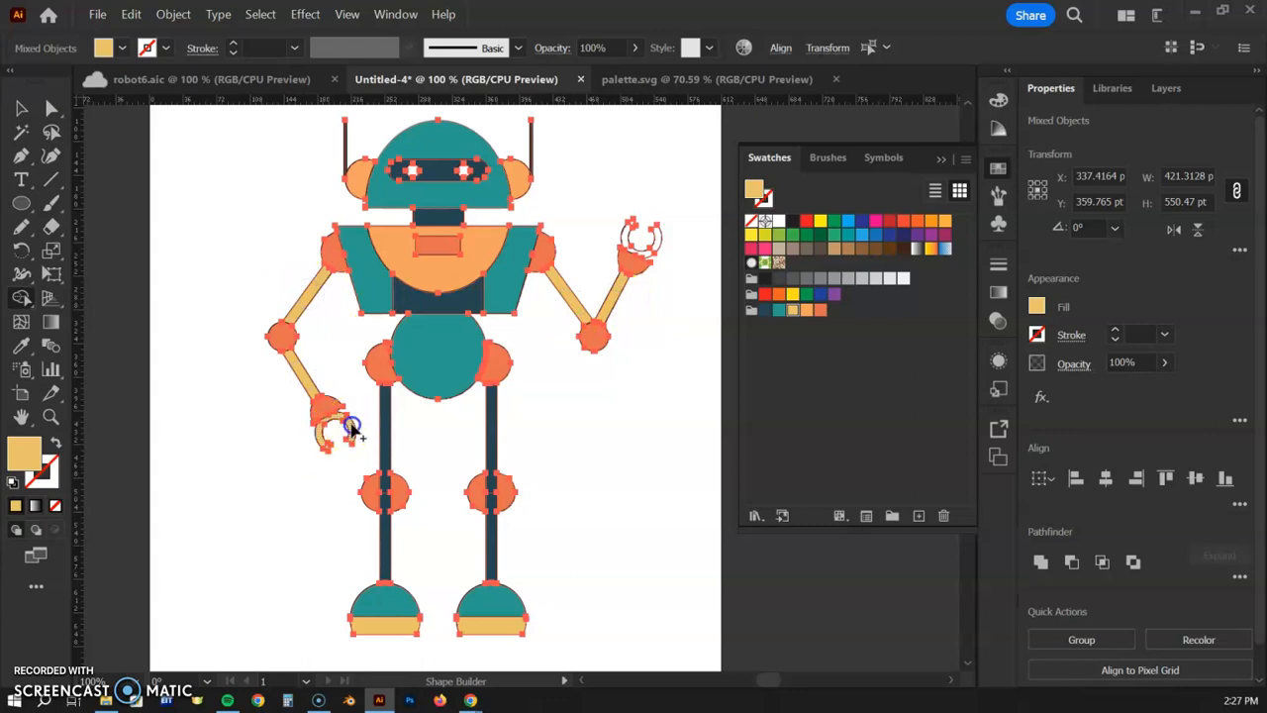
left_click(414, 173)
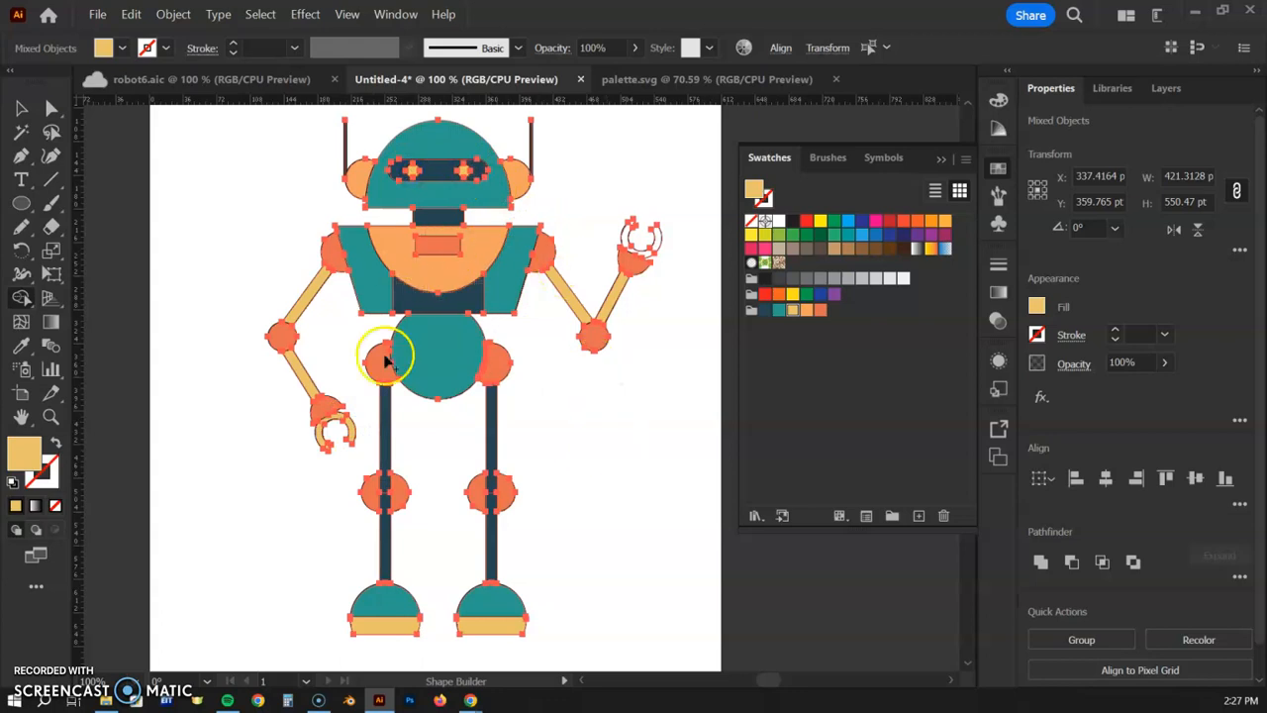
Step: Deselect the robot, select only the raised hand's claw and fill it with yellow
left_click(13, 110)
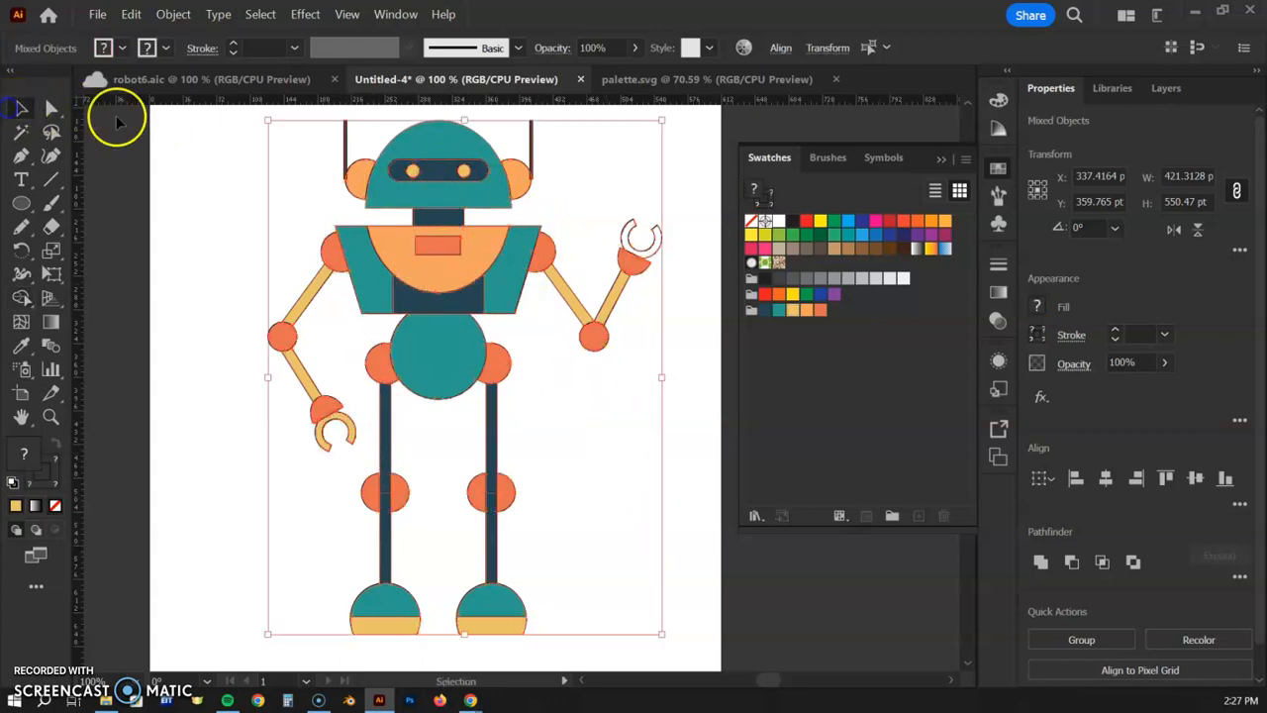
left_click(190, 174)
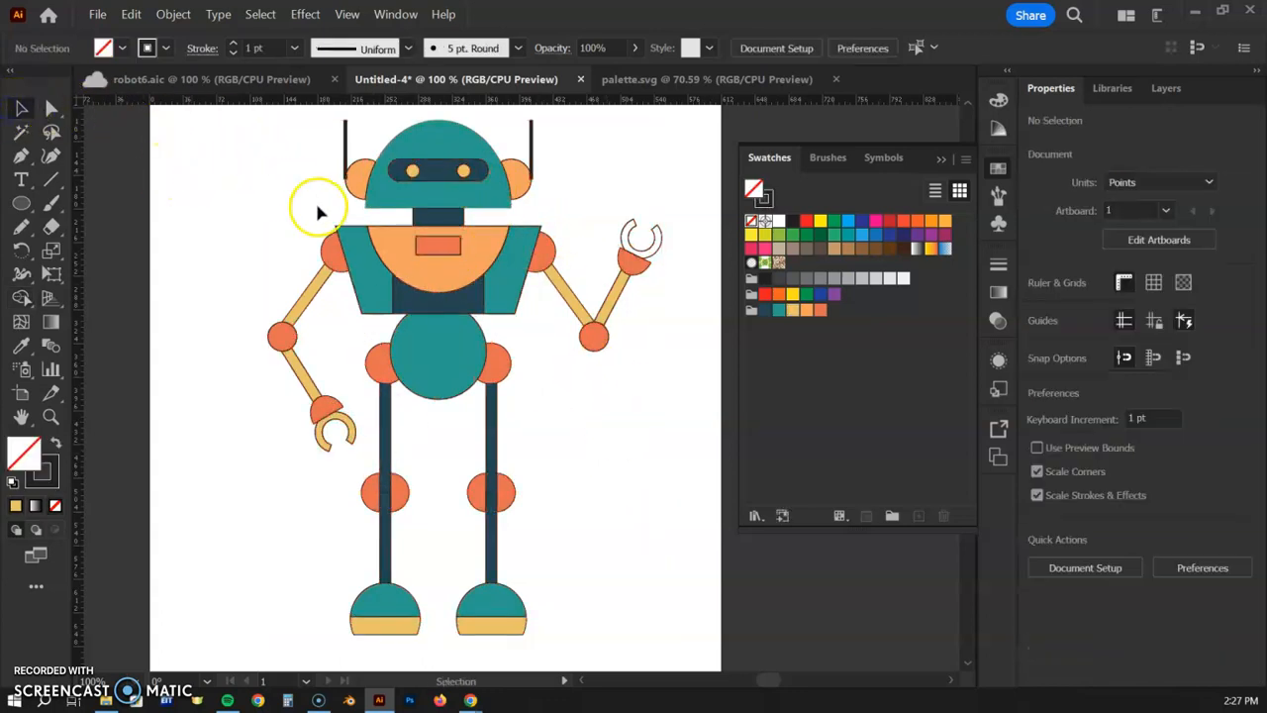
left_click(661, 255)
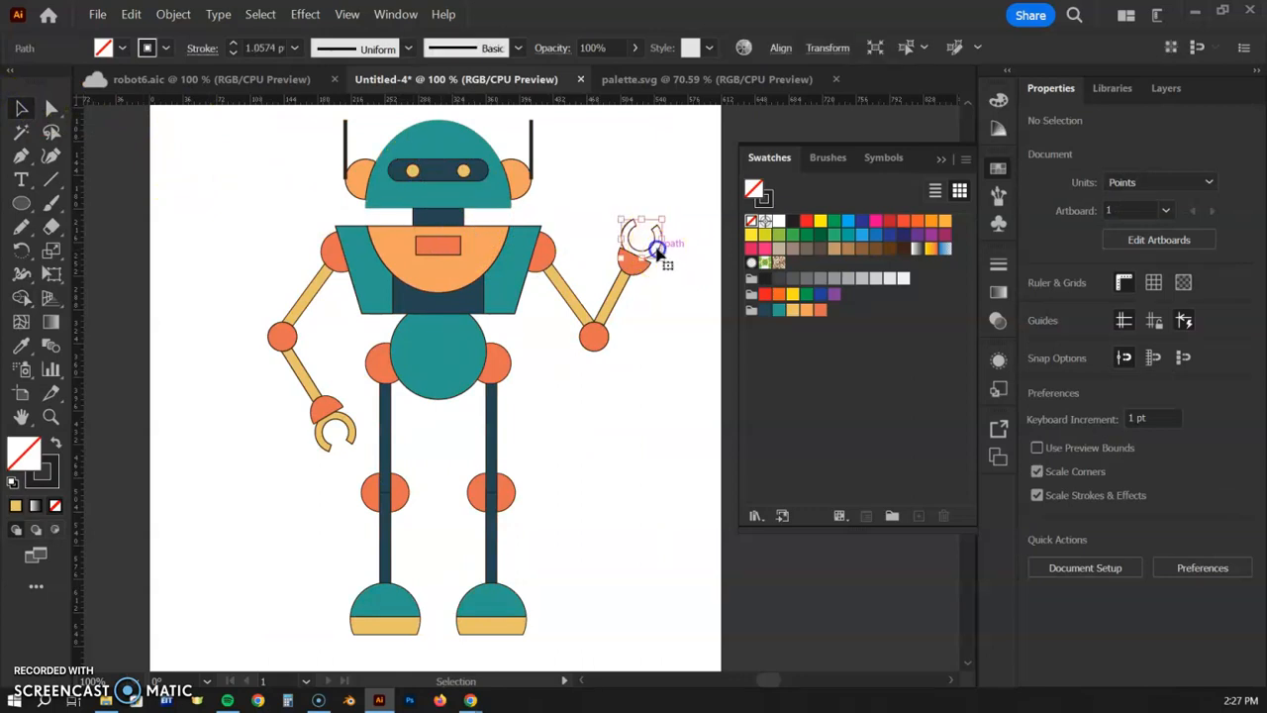
left_click(793, 313)
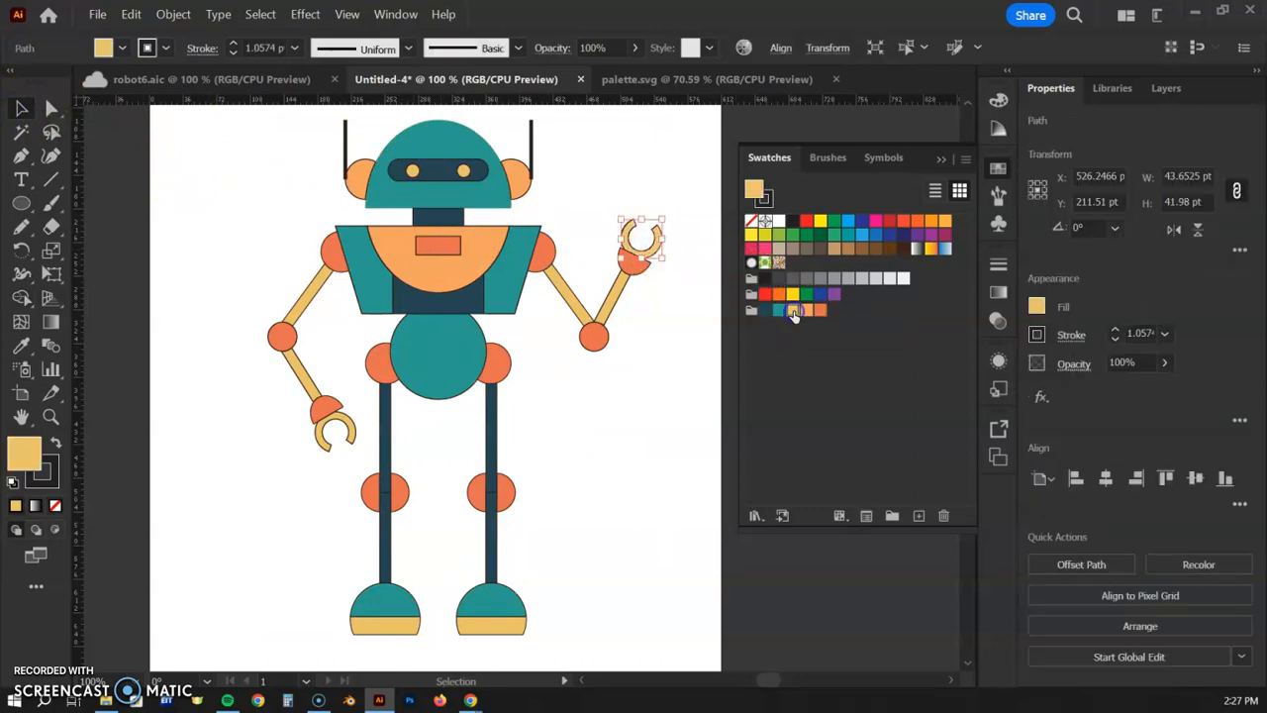
left_click(651, 191)
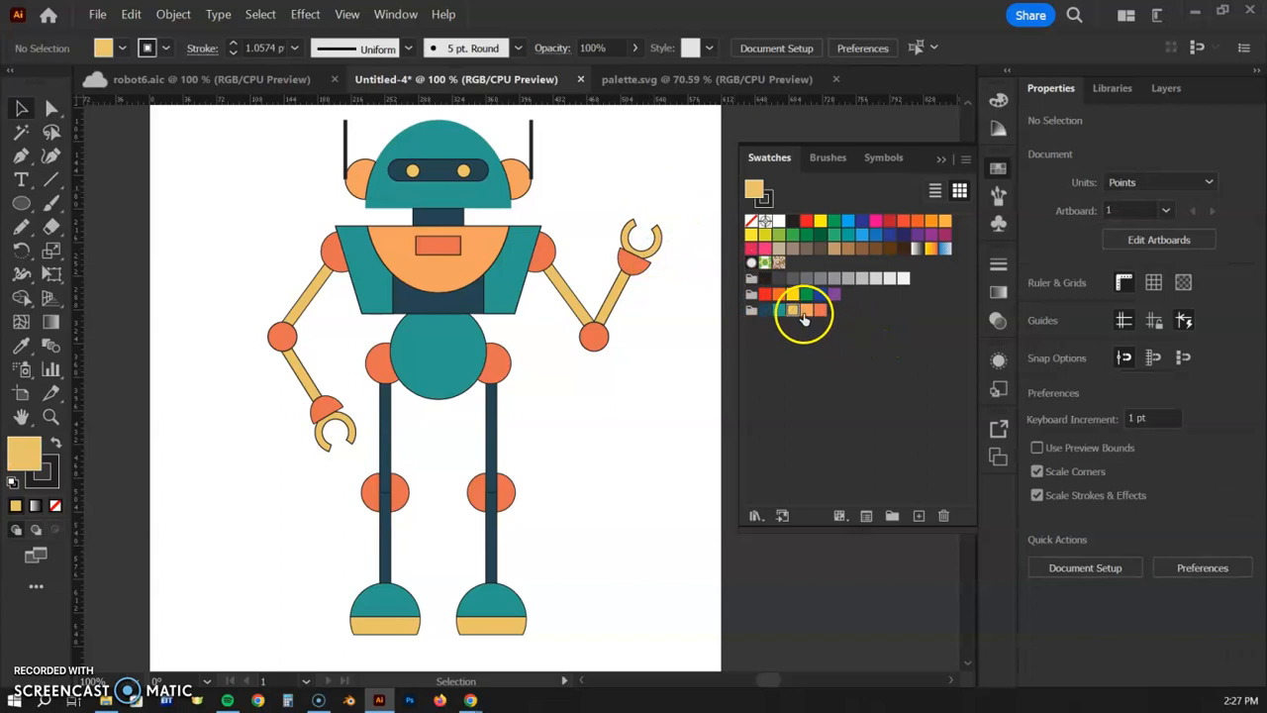
left_click(508, 282)
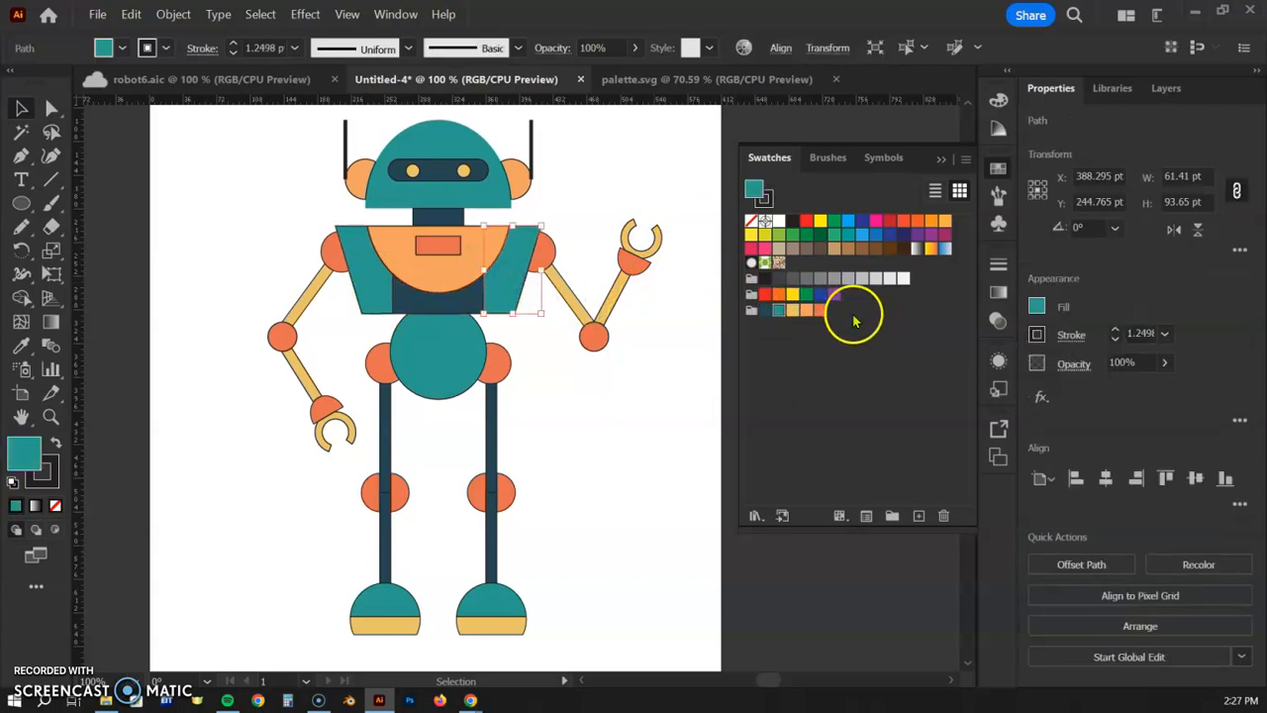
left_click_drag(234, 136, 682, 590)
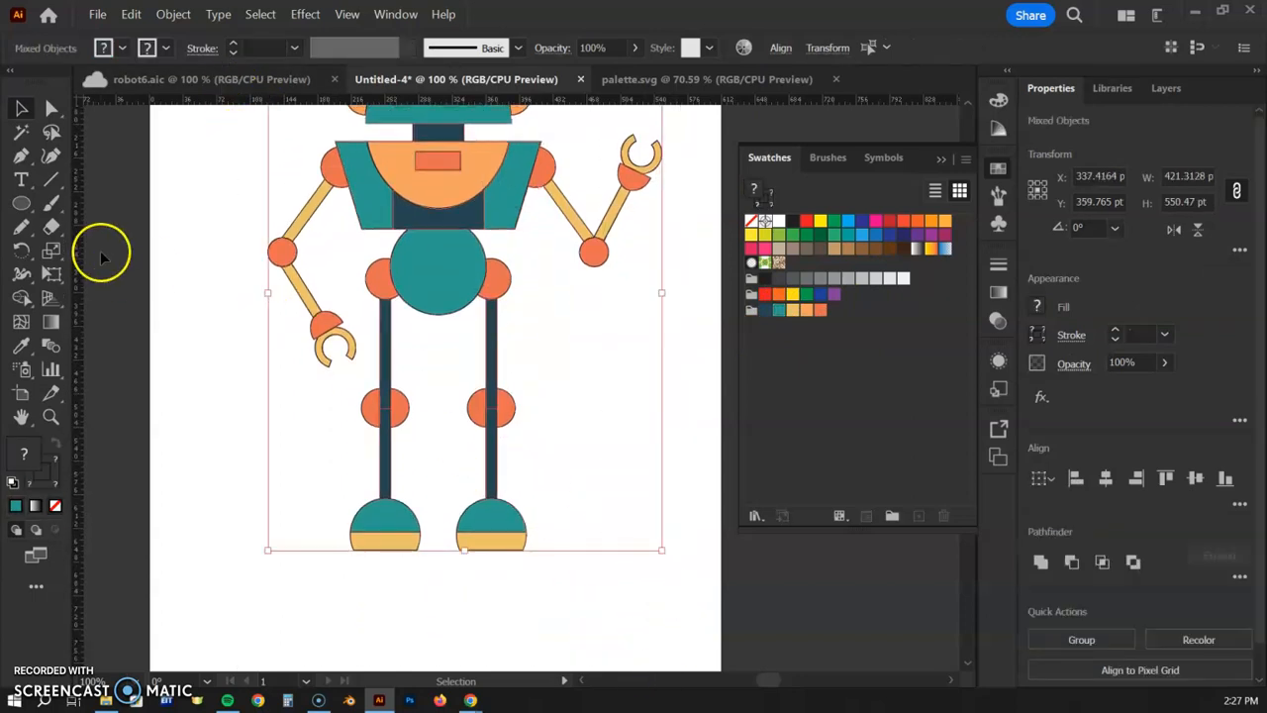
left_click(22, 295)
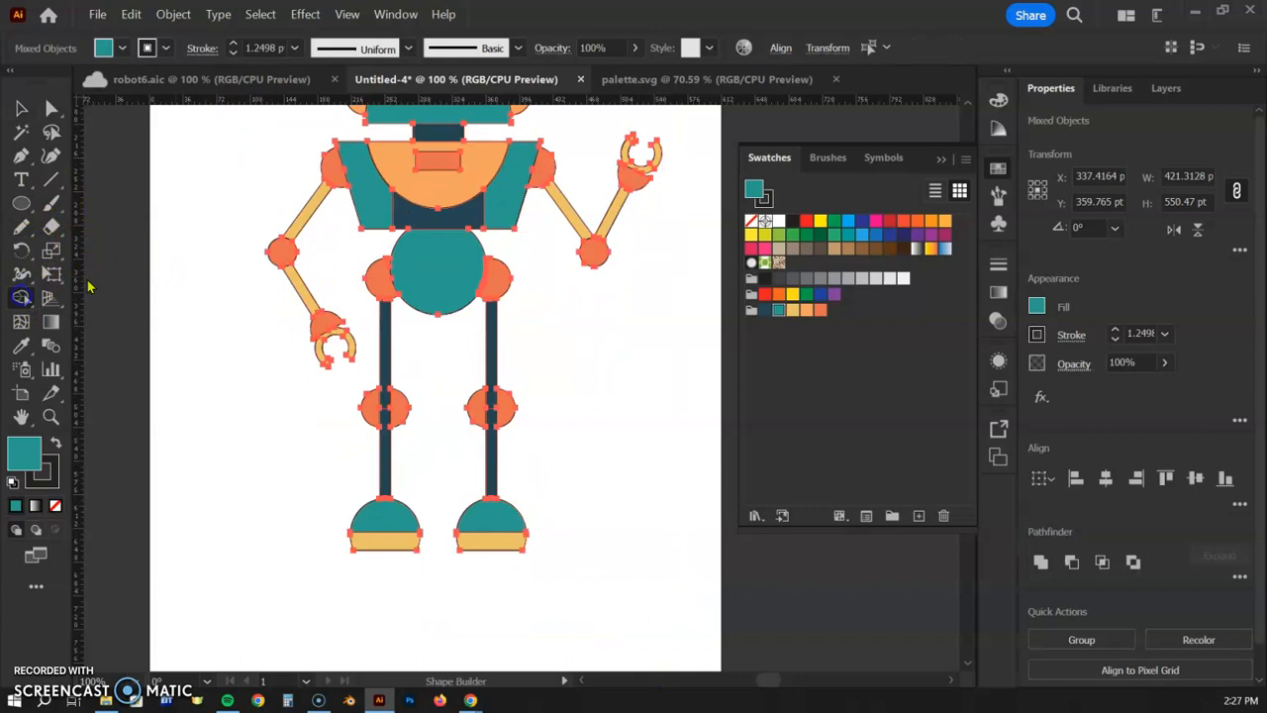
left_click(778, 309)
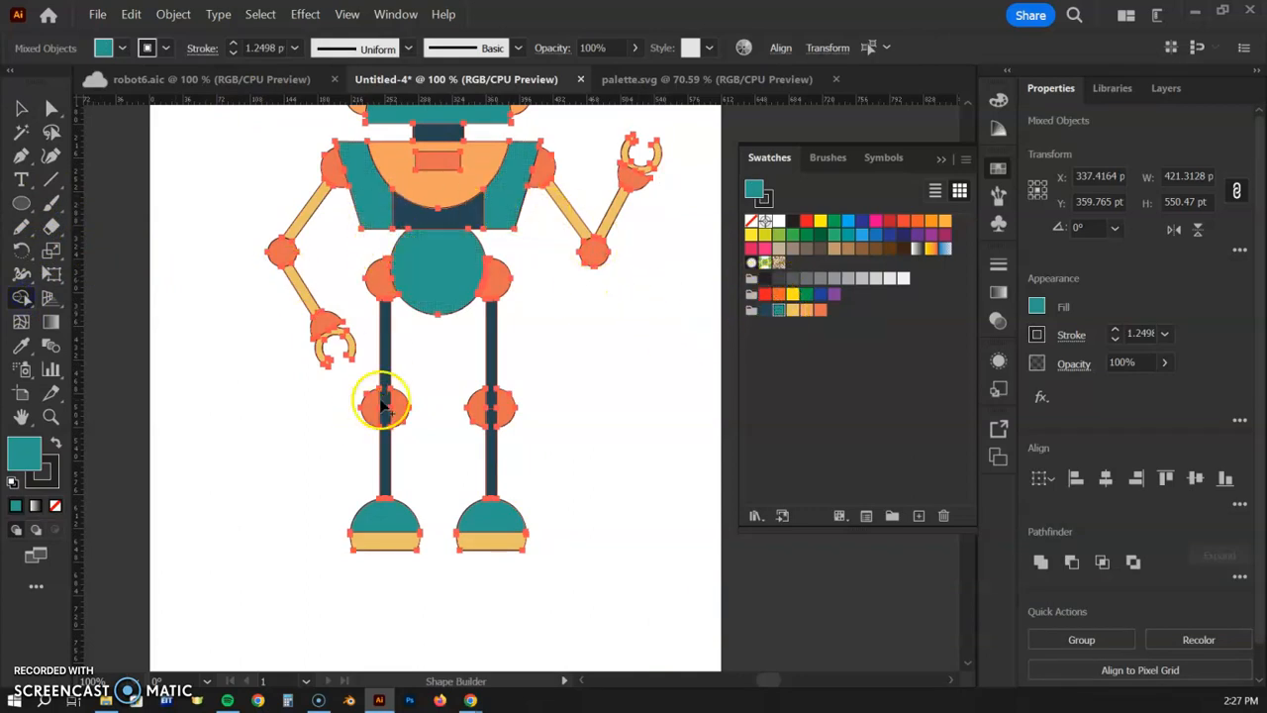
scroll(594, 431, "up", 4)
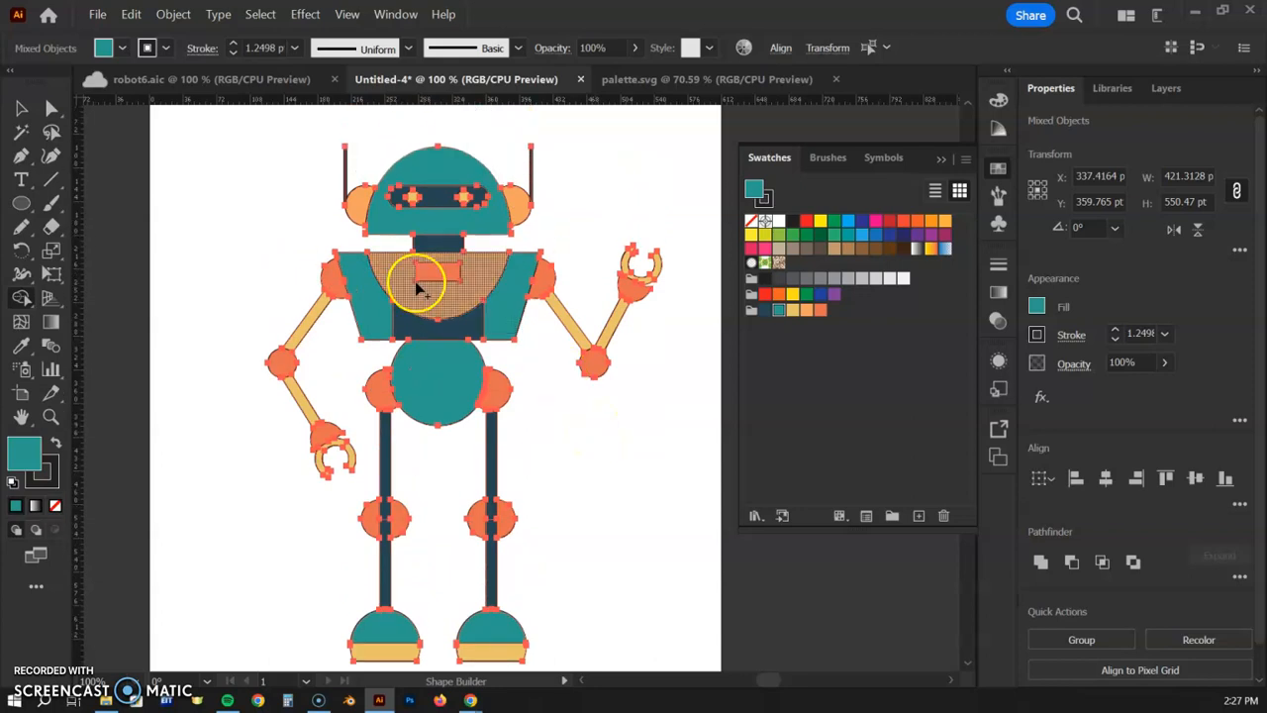
left_click(22, 109)
key("shift+m")
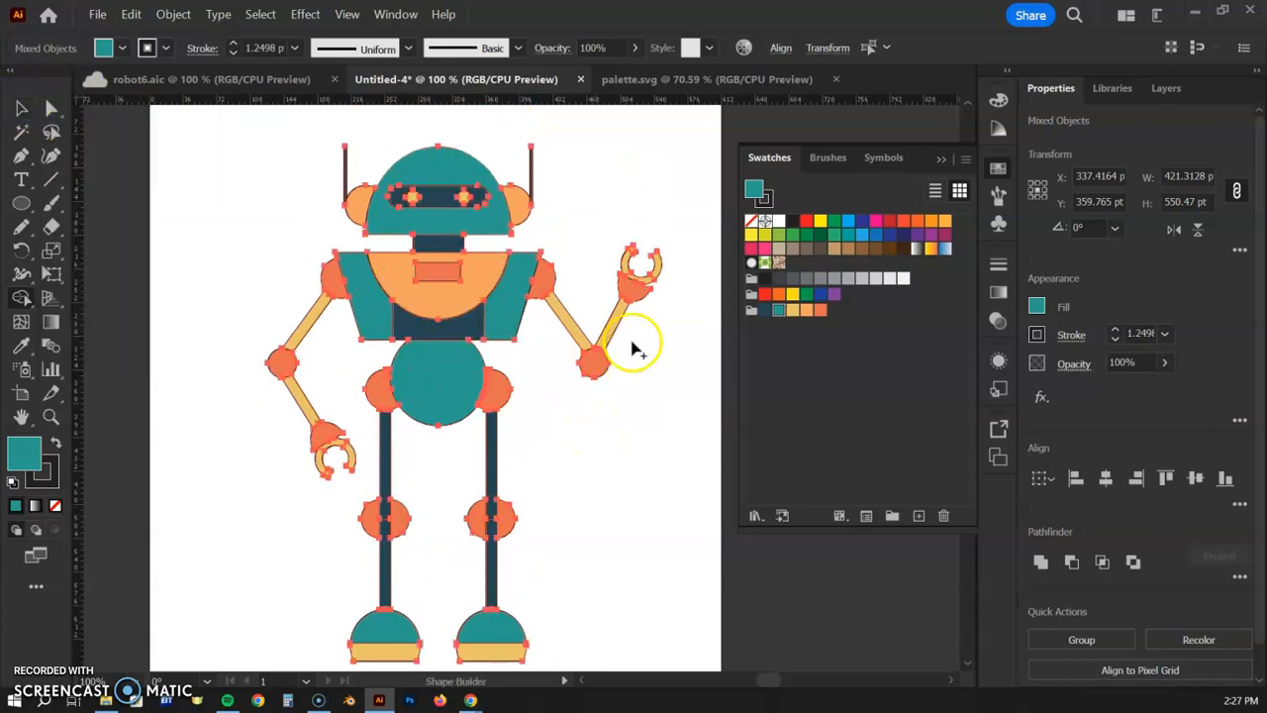
Step: Put away the swatches and deselect the whole robot
left_click(997, 172)
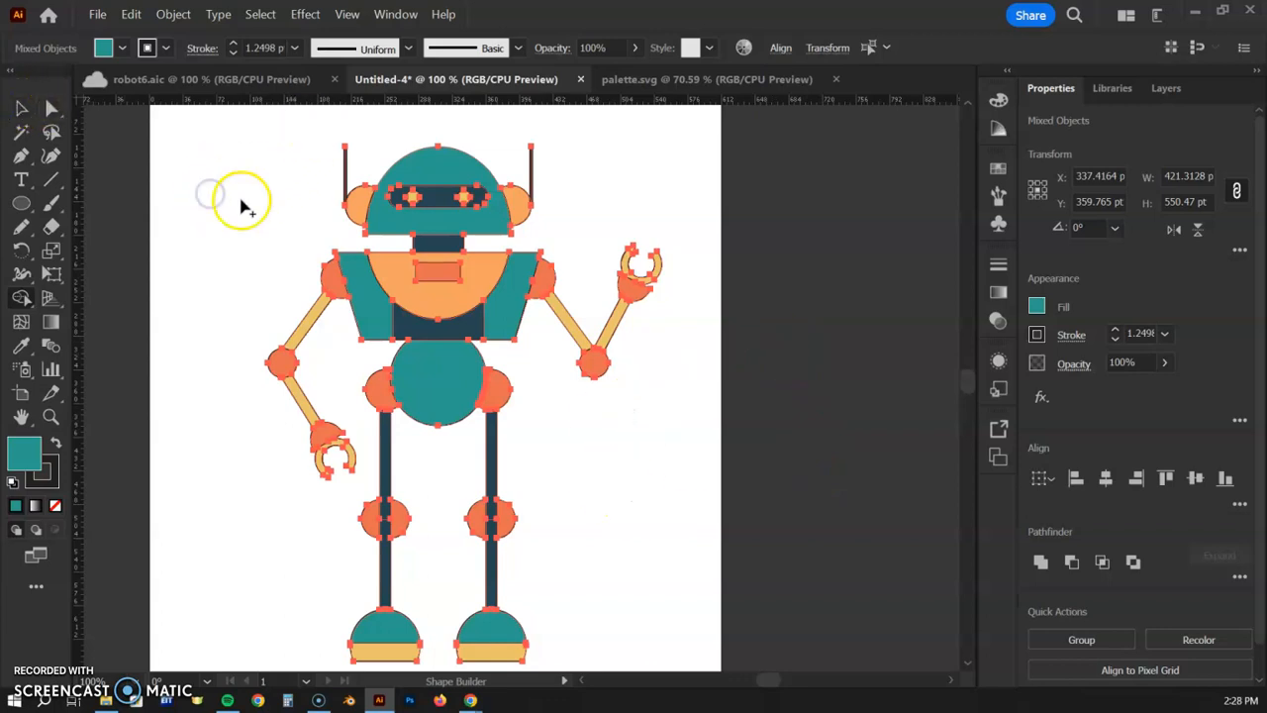
left_click(20, 107)
left_click(220, 190)
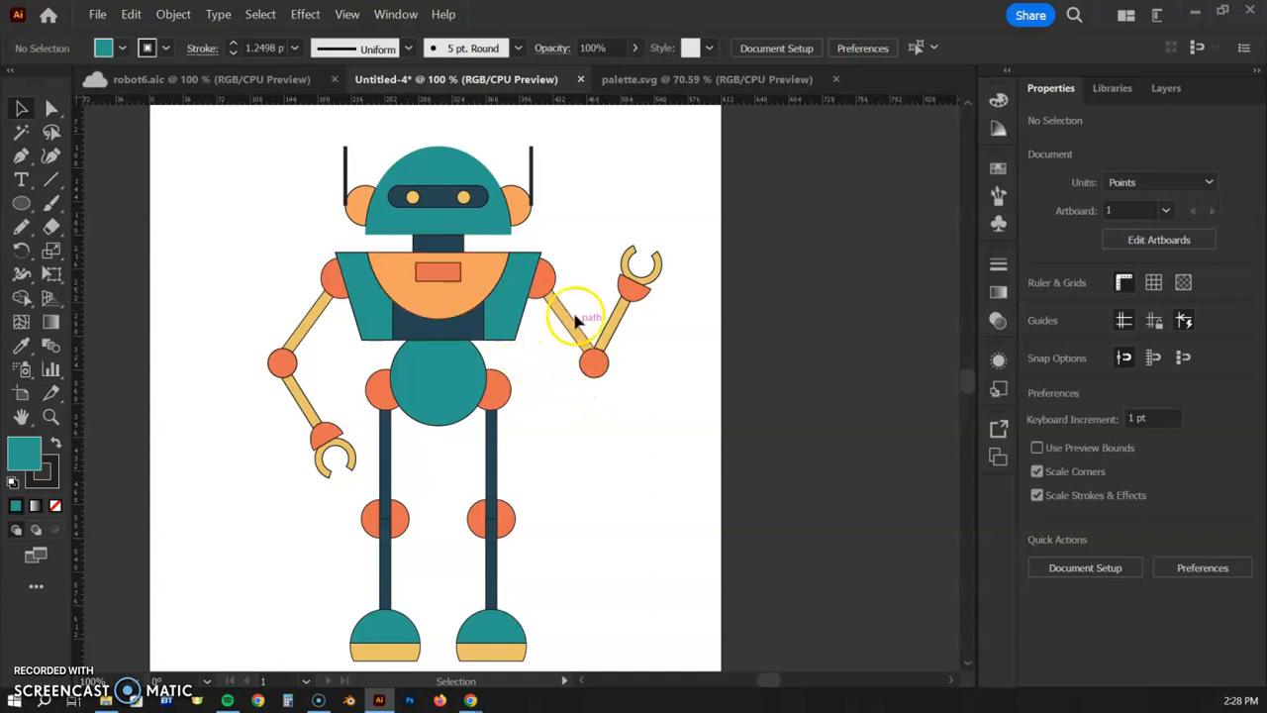
Step: Remove the stroke from every part of the robot, leaving only the fills, and deselect it
left_click_drag(253, 146, 655, 661)
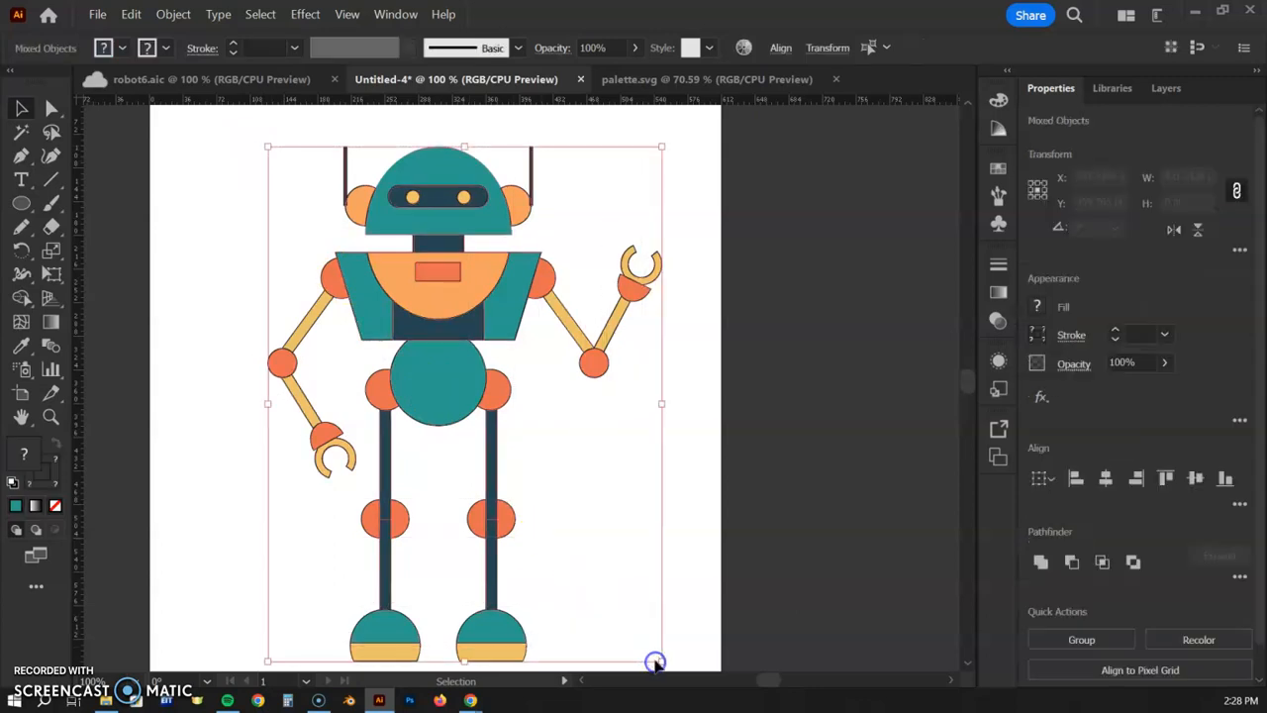
left_click(1038, 335)
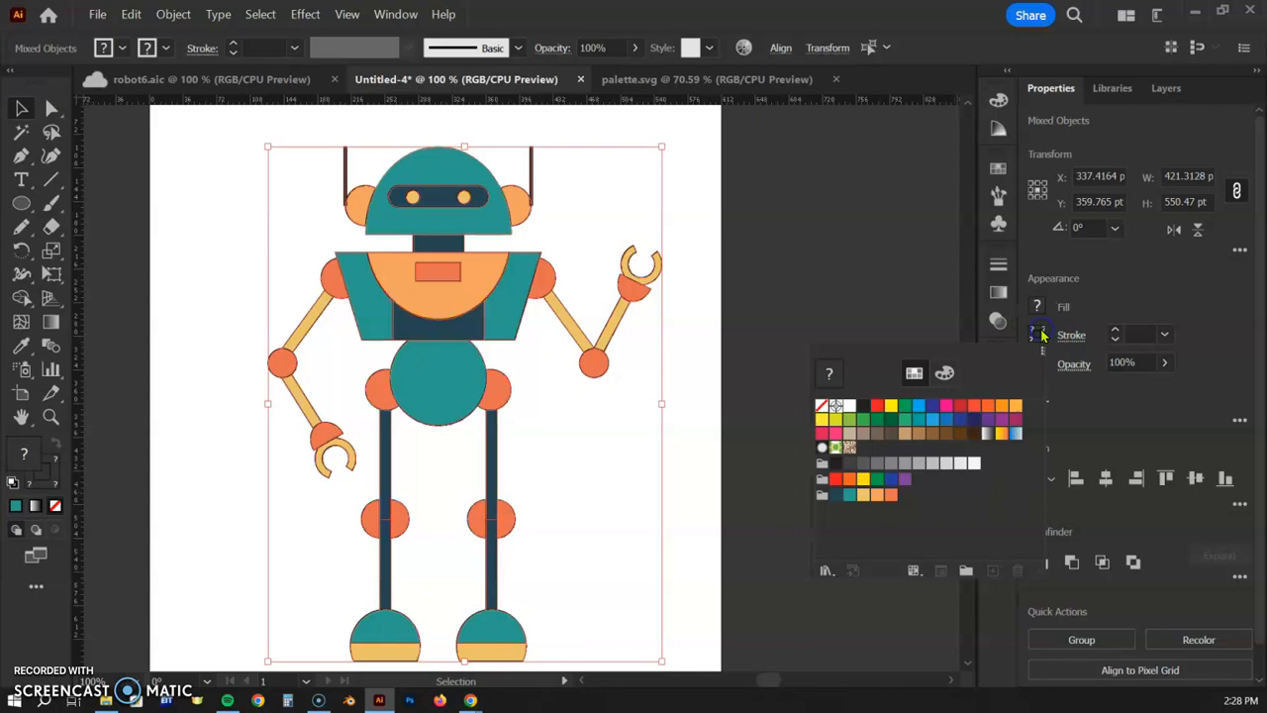
left_click(821, 407)
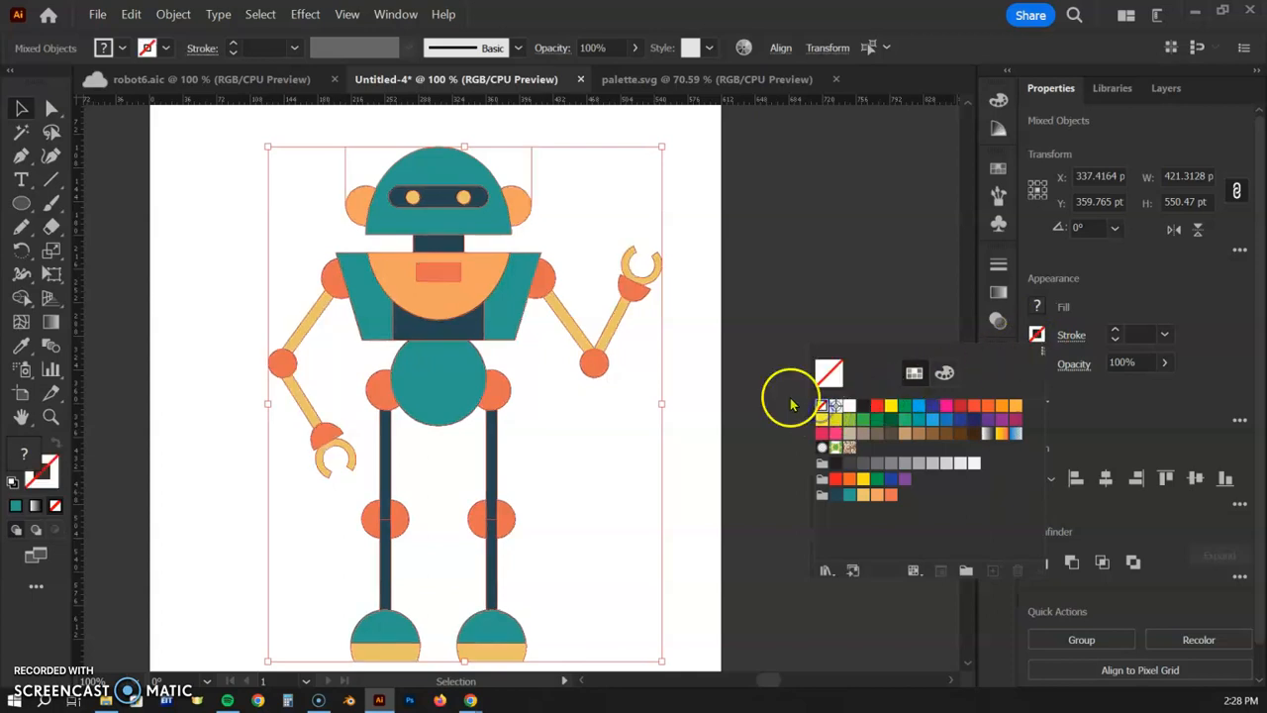
left_click(705, 353)
left_click(704, 352)
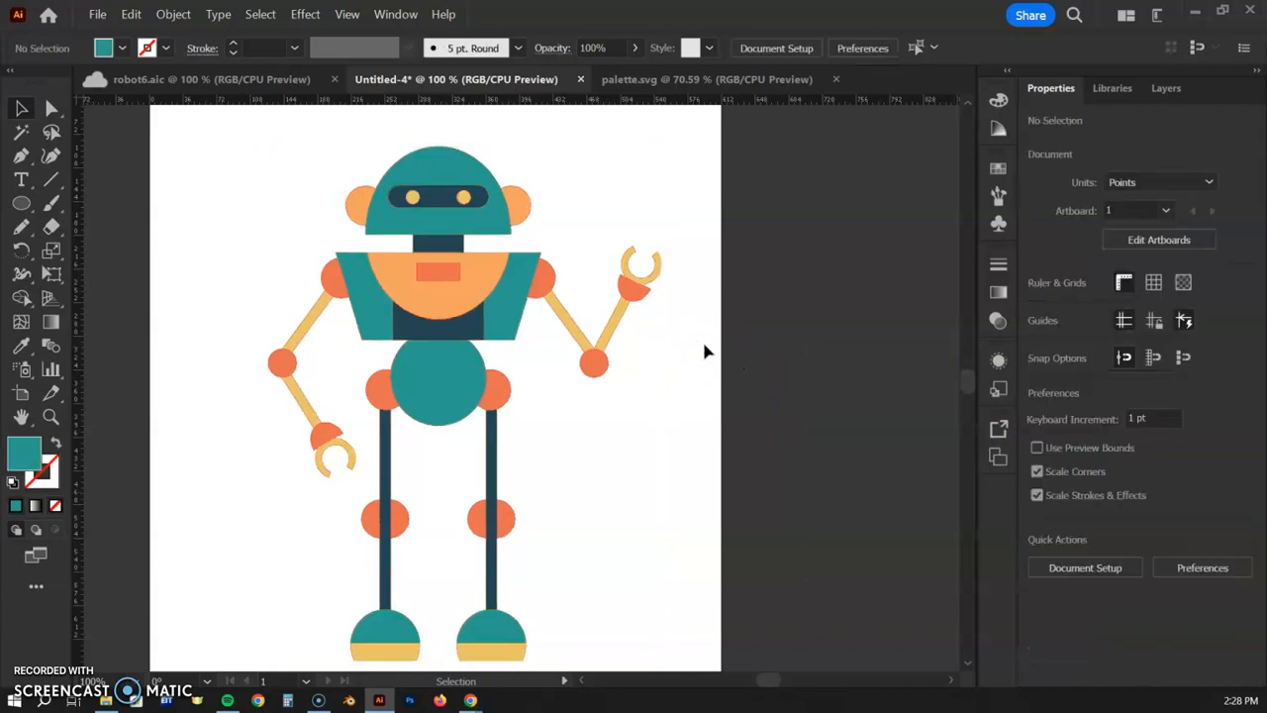
Step: Give both antenna lines a 7 pt stroke in the custom group's dark orange and deselect them
left_click(533, 179)
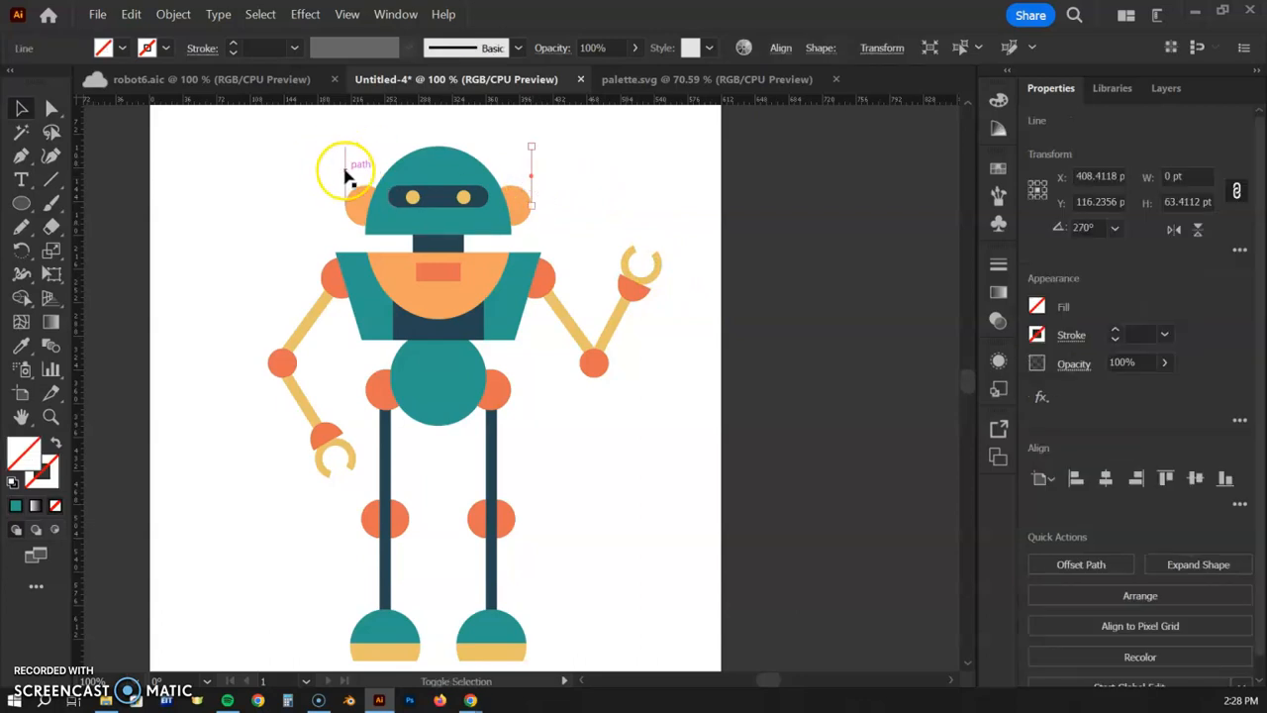
left_click(1037, 335)
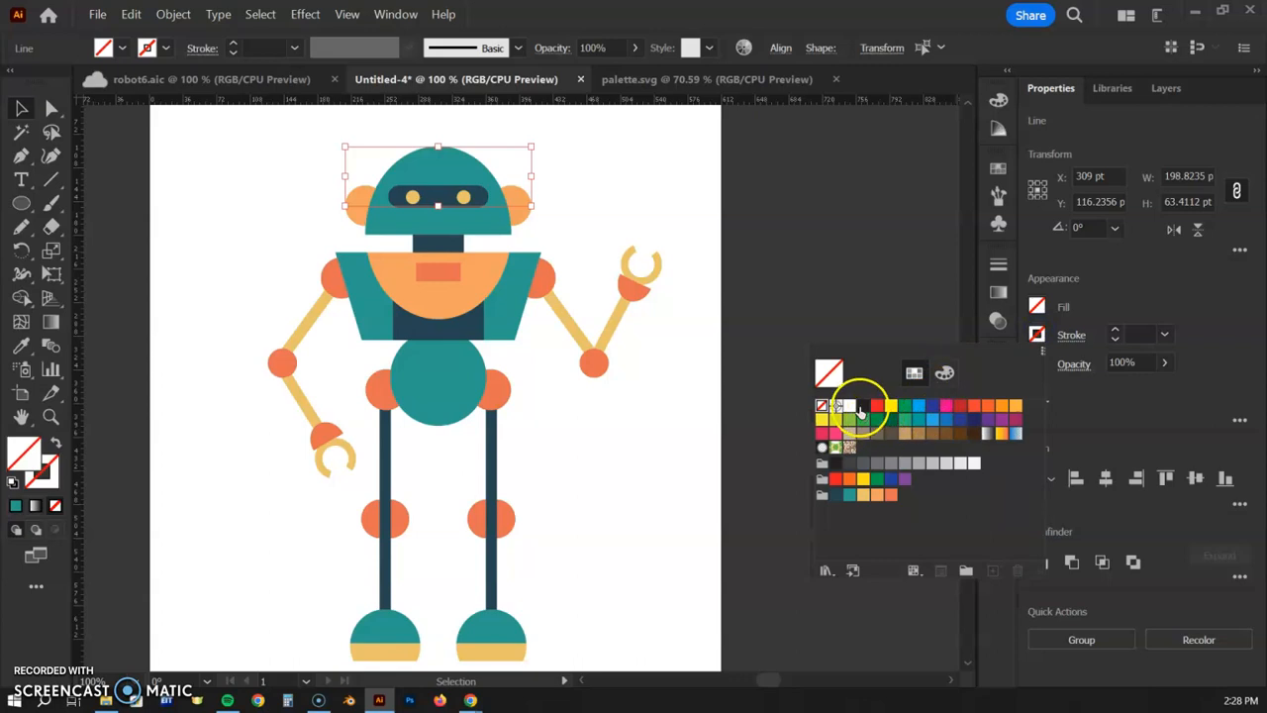
left_click(835, 496)
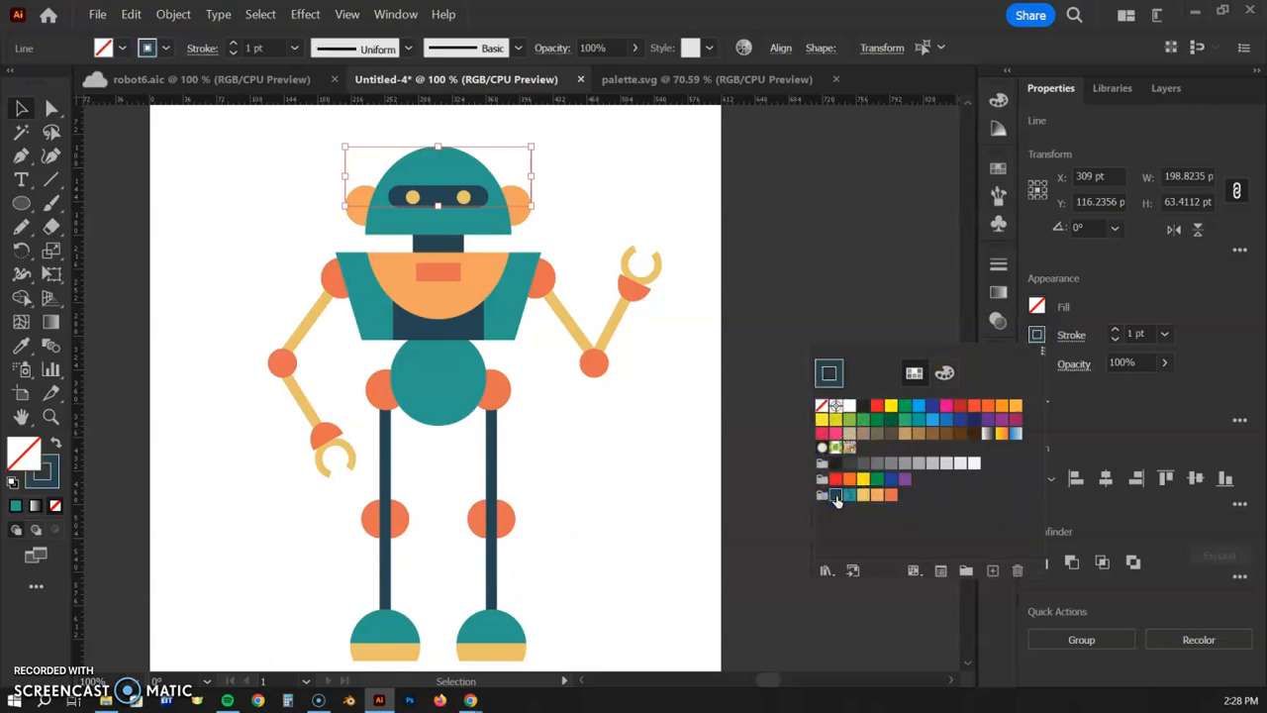
left_click(864, 495)
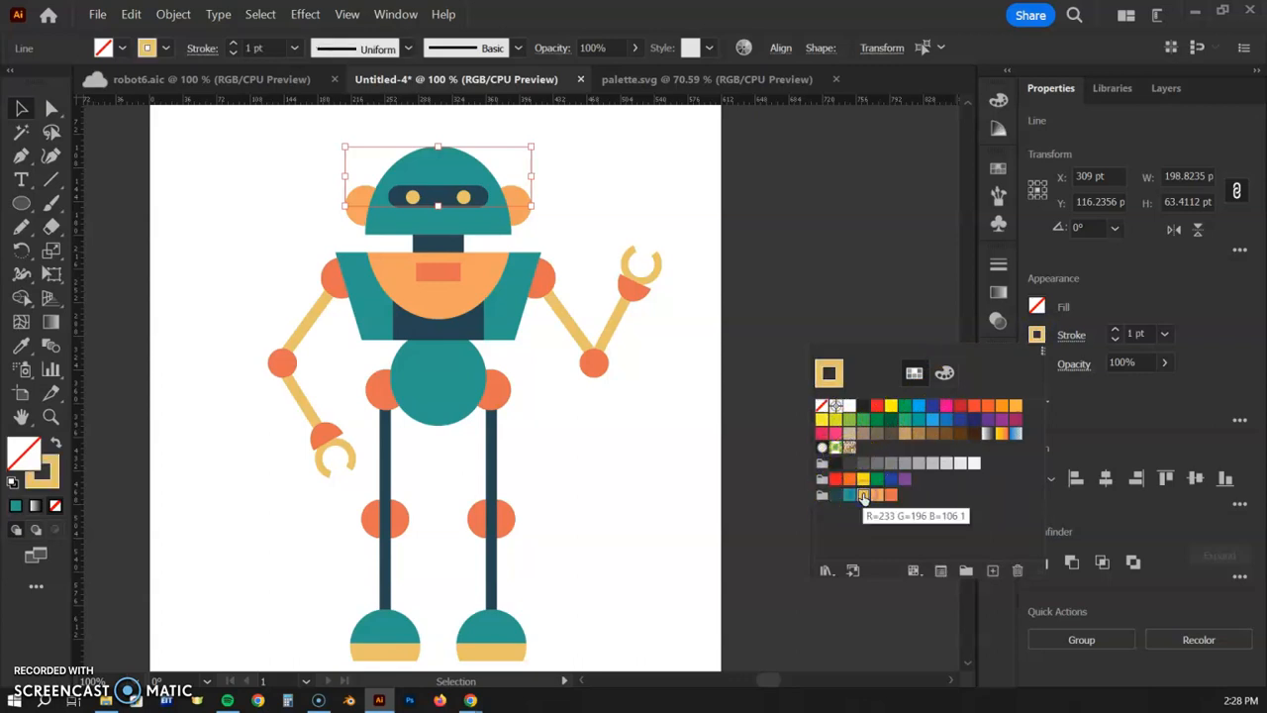
left_click(891, 496)
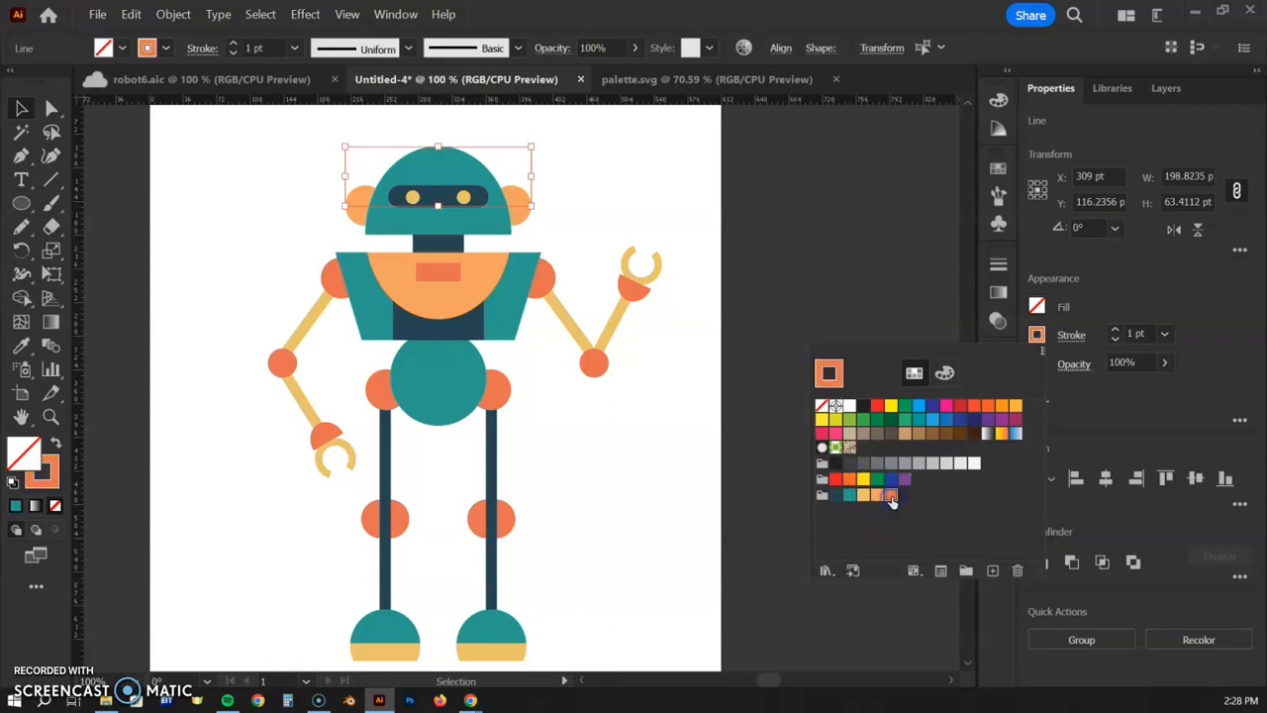
left_click(1116, 331)
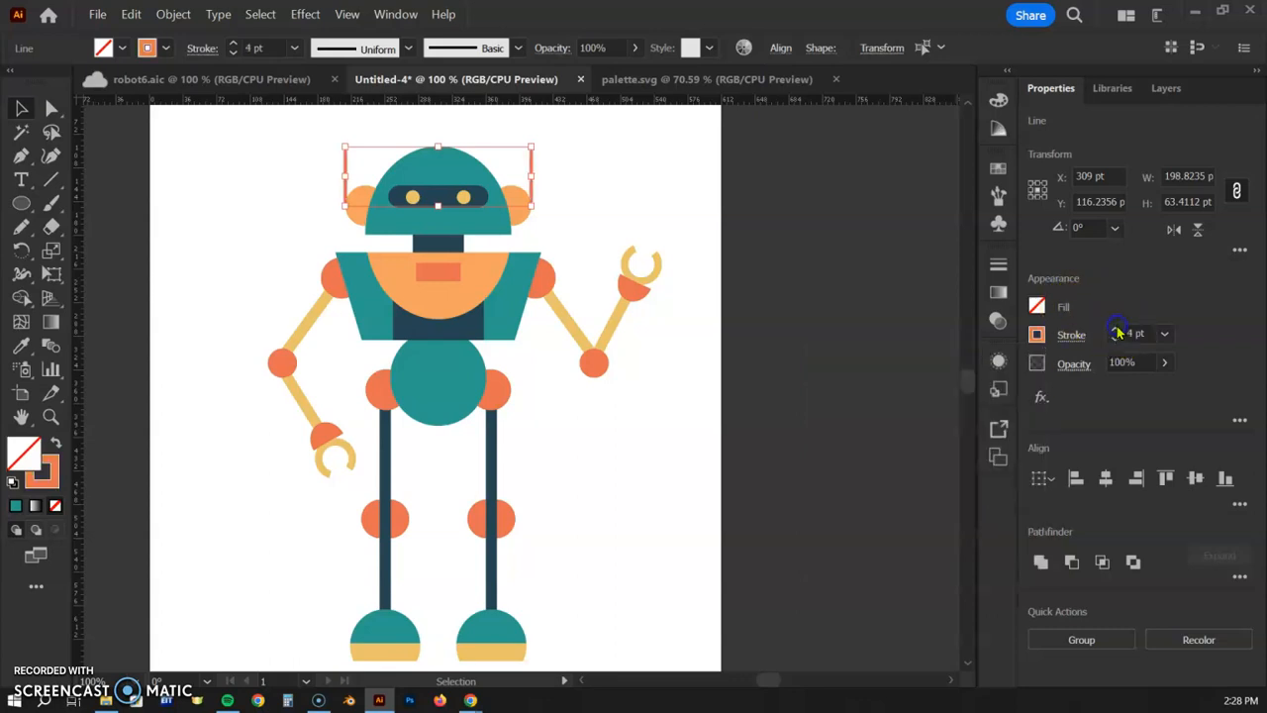
left_click(639, 173)
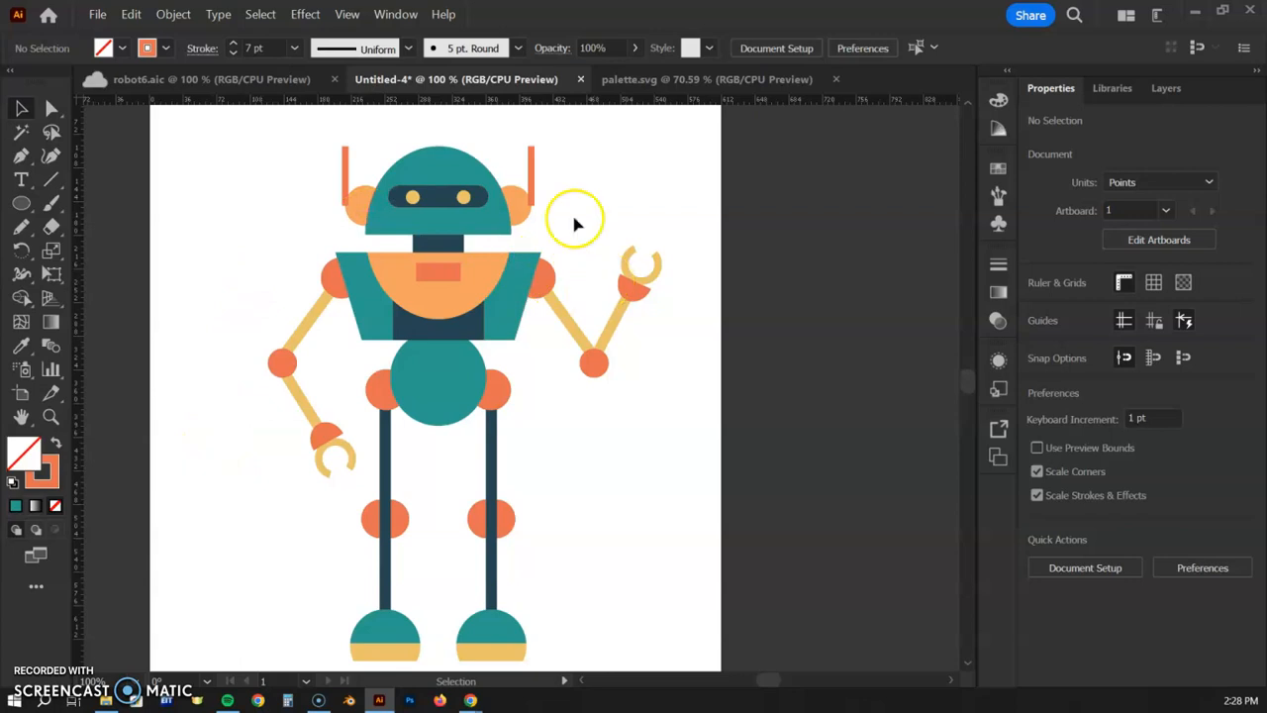
Step: Review the source palette on Coolors in Chrome, return to the robot in Illustrator and look over its swatches
scroll(669, 569, "down", 2)
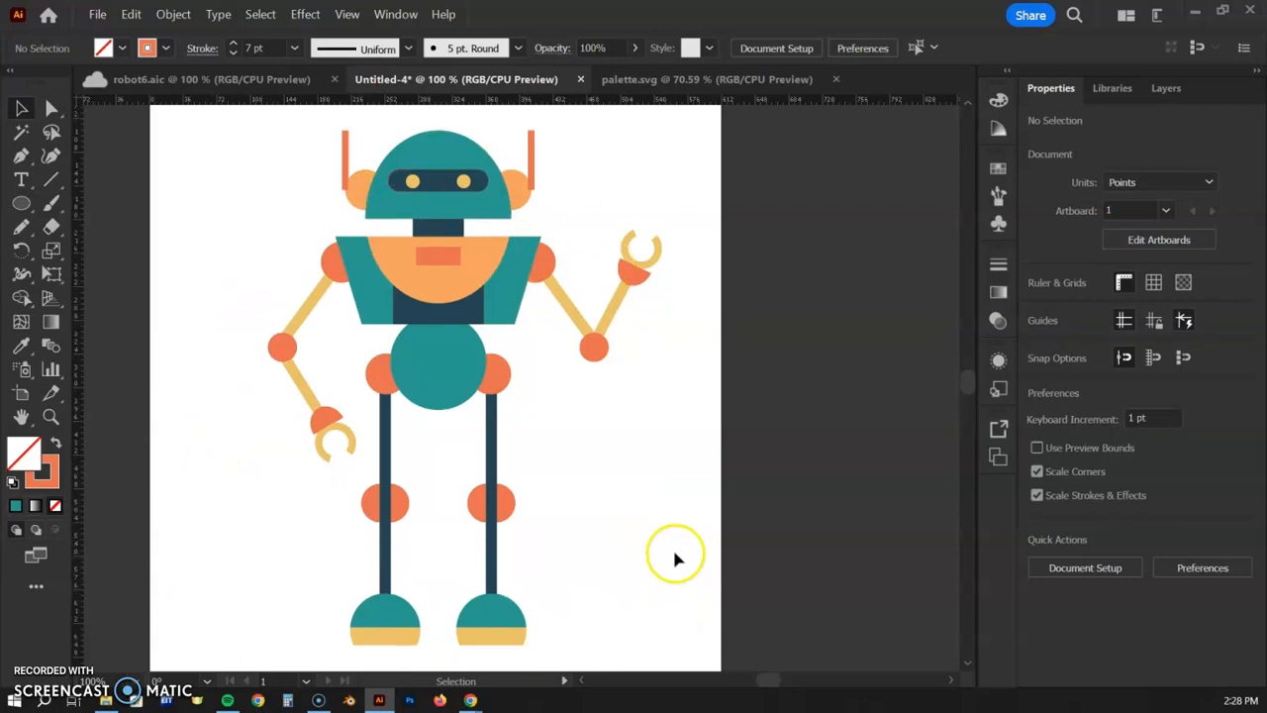
left_click(470, 699)
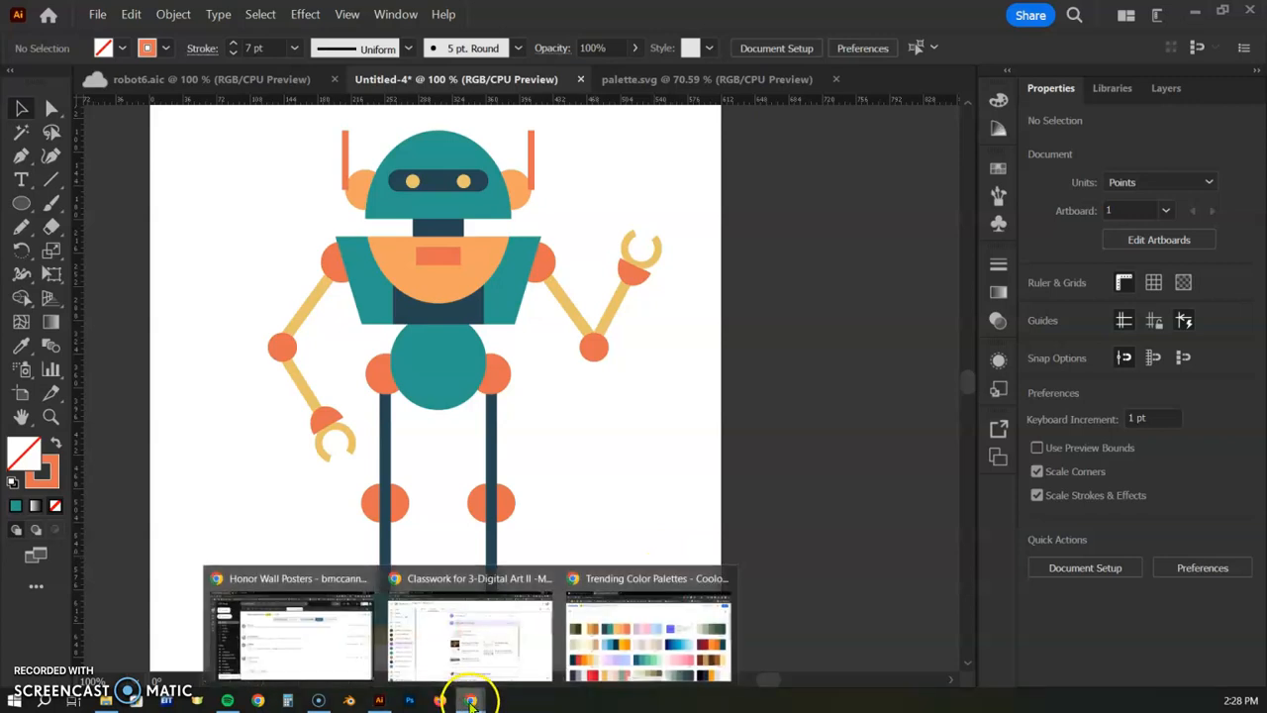
left_click(633, 655)
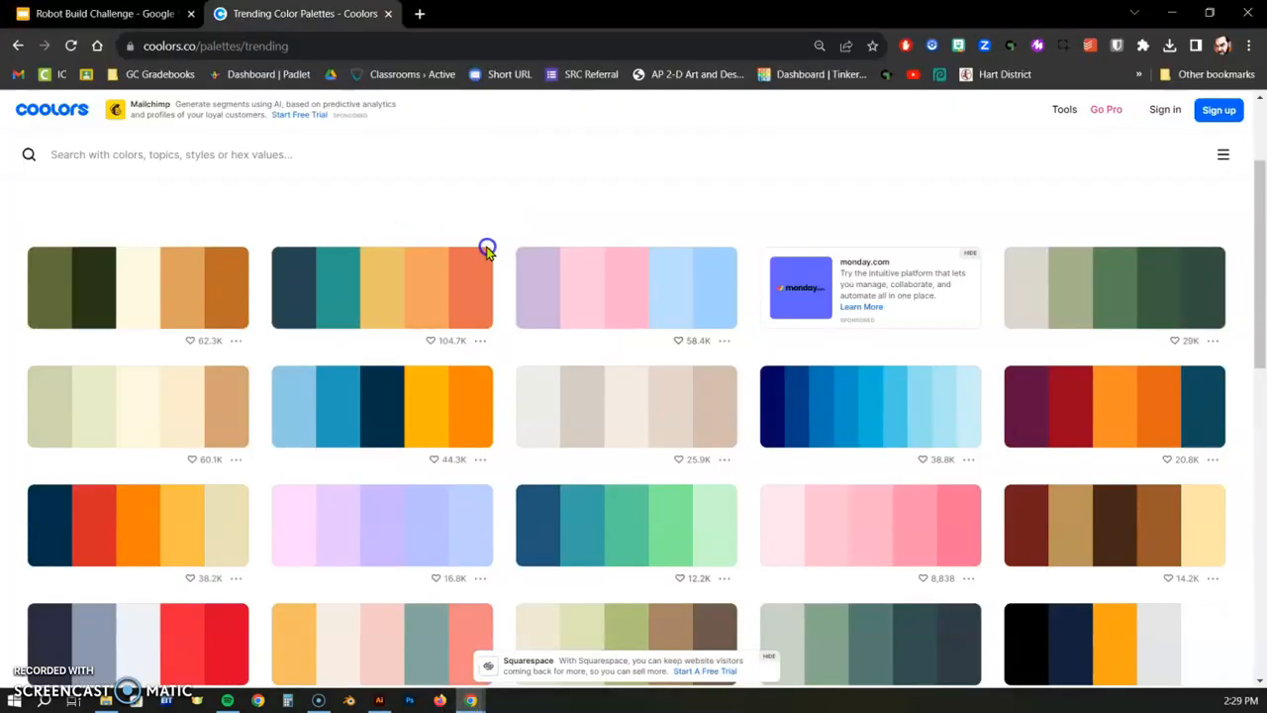
left_click(1171, 13)
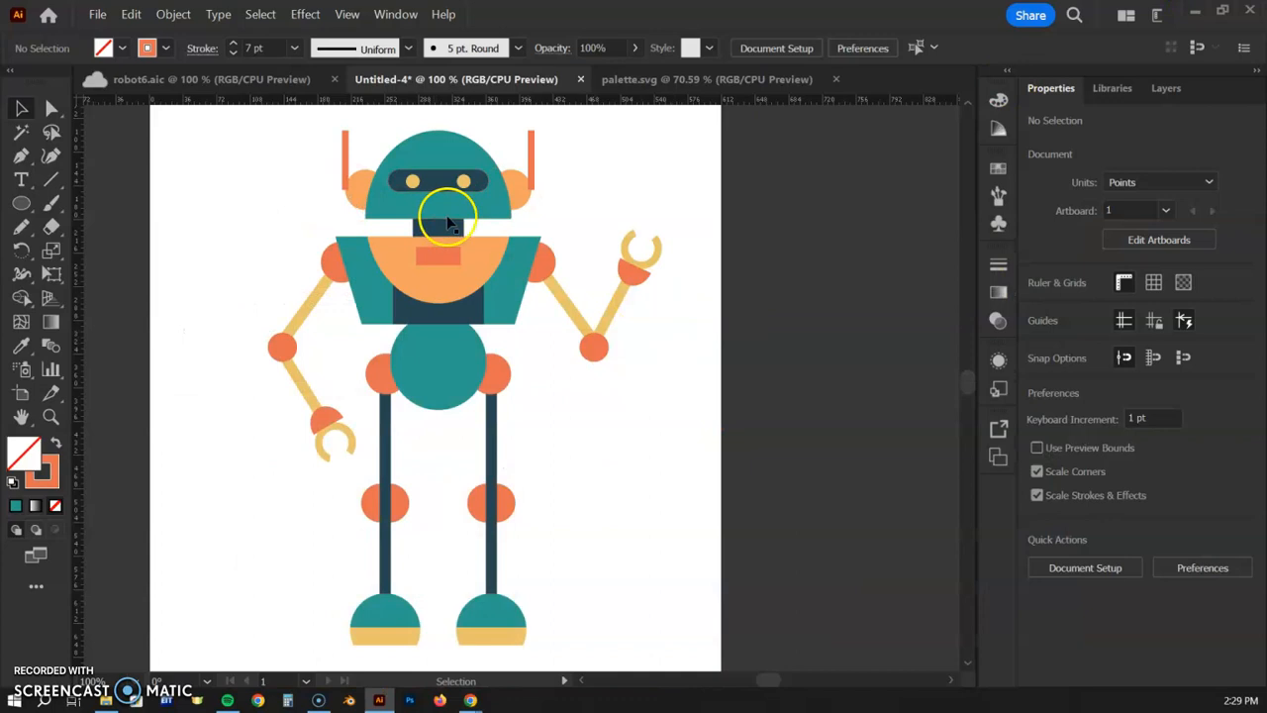
left_click(1002, 169)
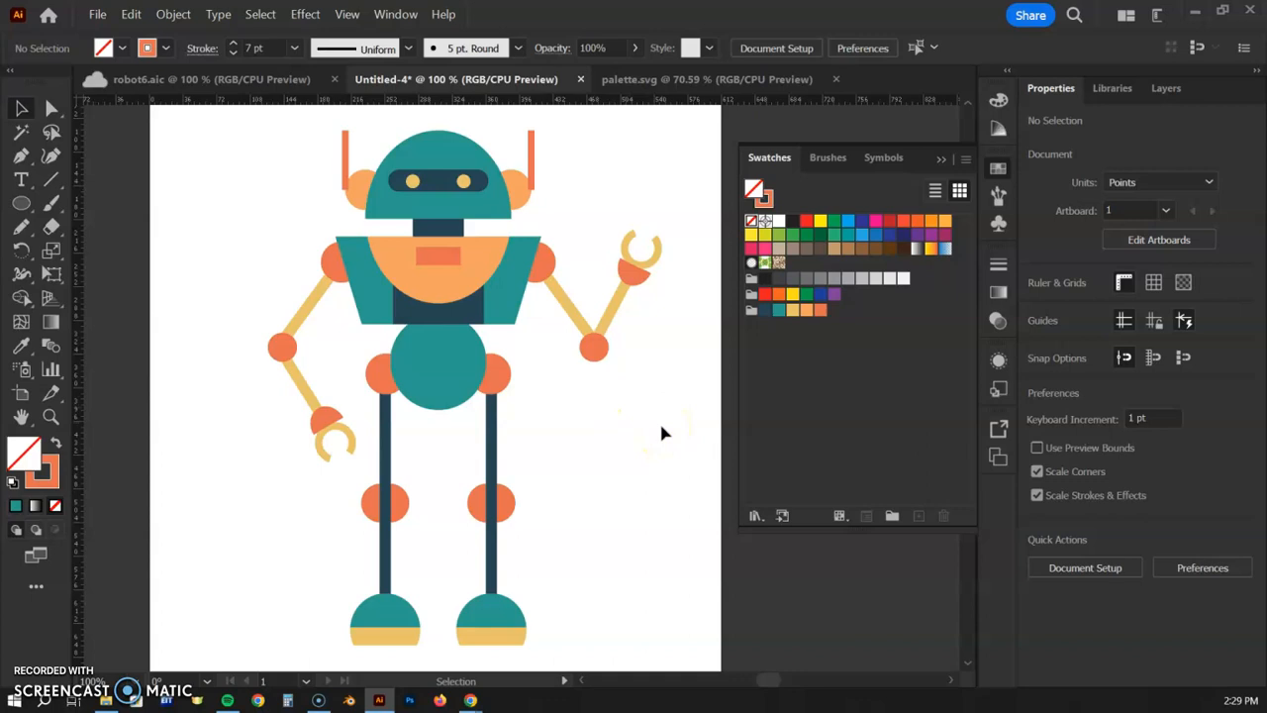
left_click(1000, 168)
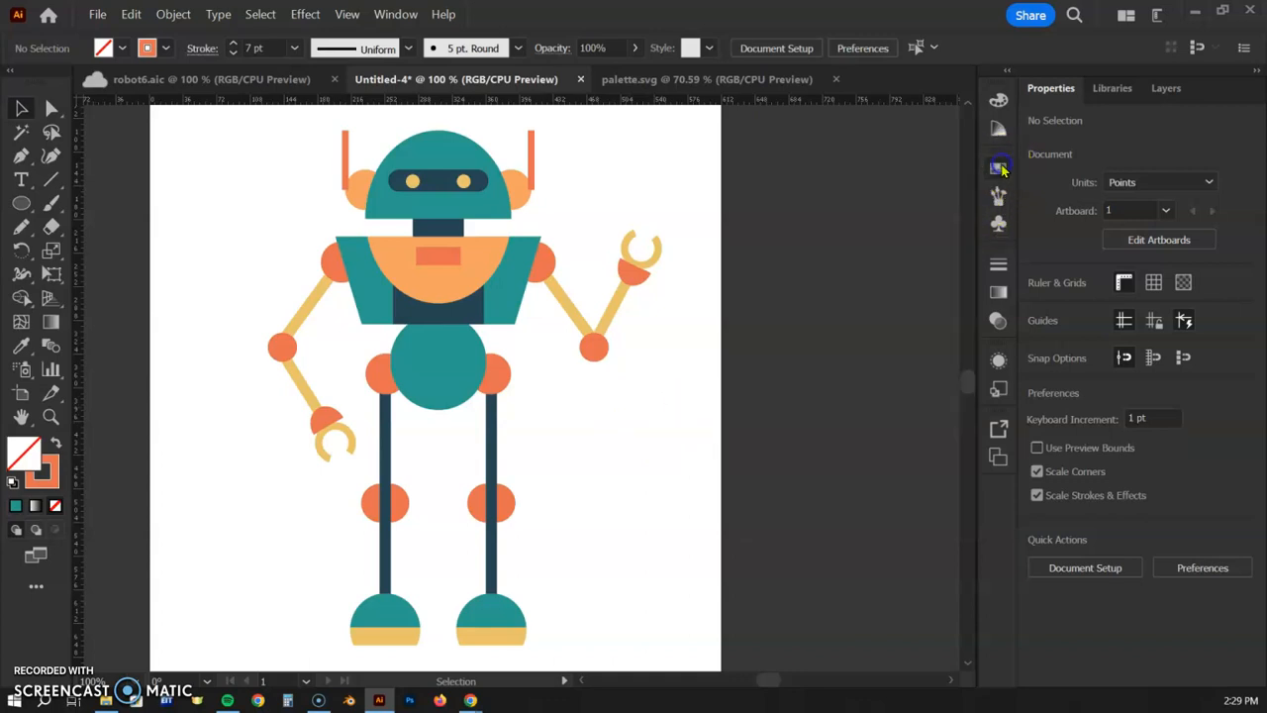